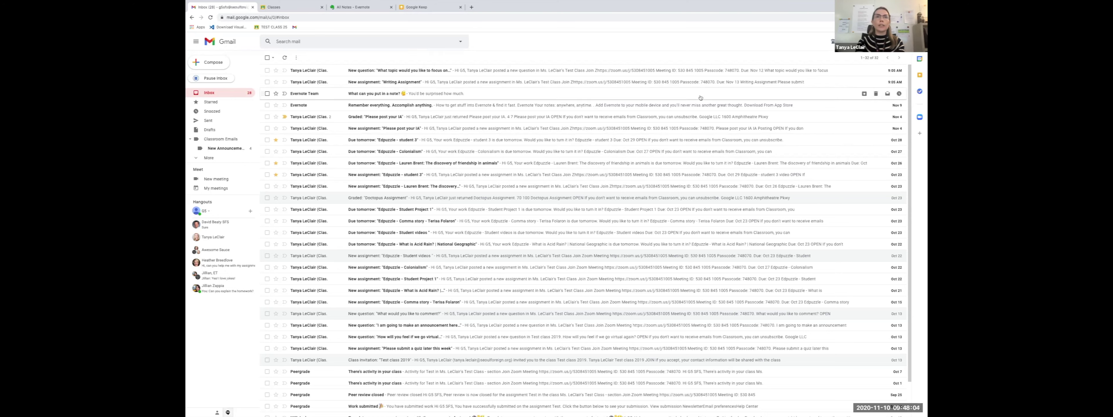
# Step: Open the quick settings and set the inbox type to Priority Inbox
pyautogui.scroll(1, 700, 97)
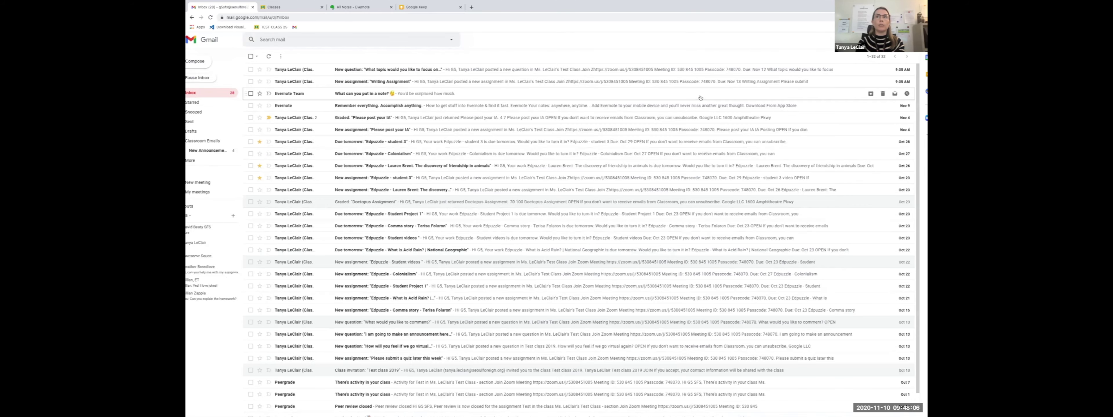
pyautogui.scroll(1, 820, 58)
pyautogui.hscroll(3, 837, 54)
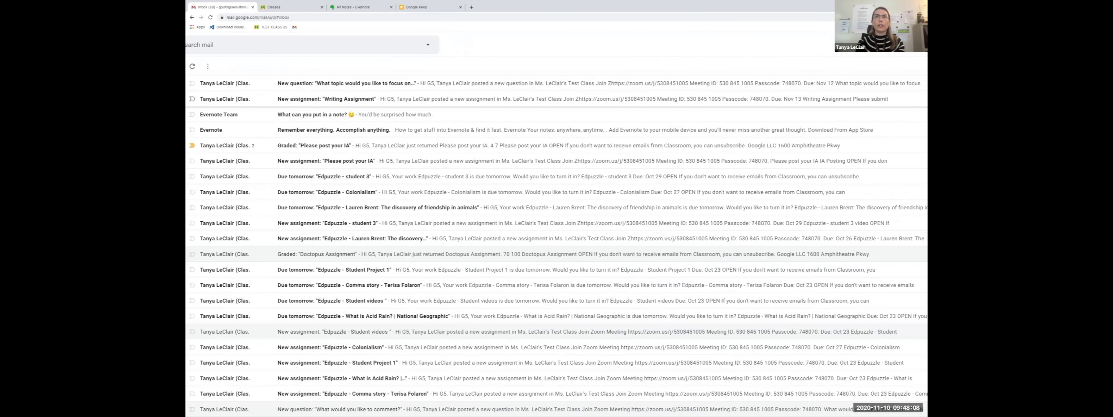
pyautogui.hscroll(1, 836, 54)
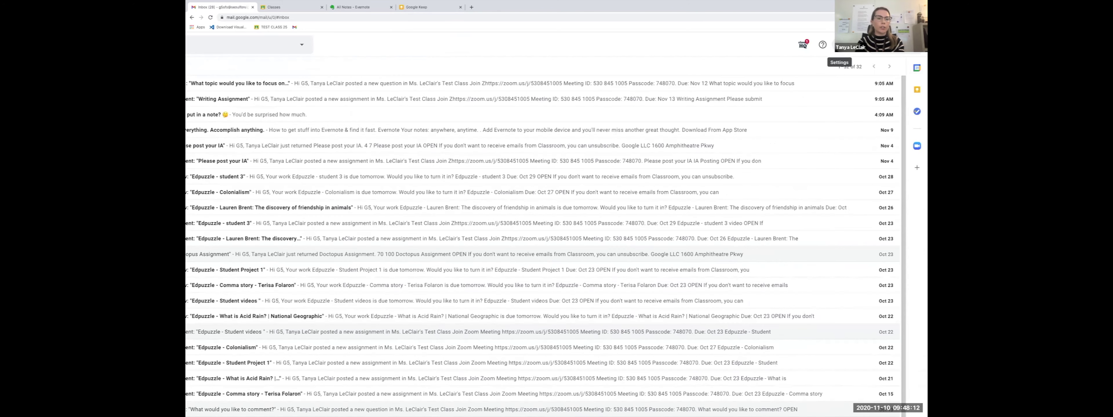
pyautogui.click(841, 45)
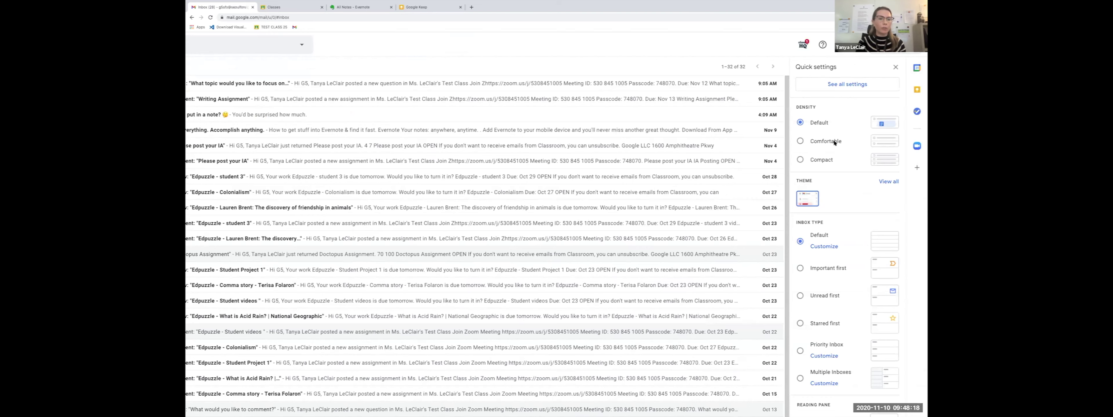
pyautogui.scroll(-1, 835, 142)
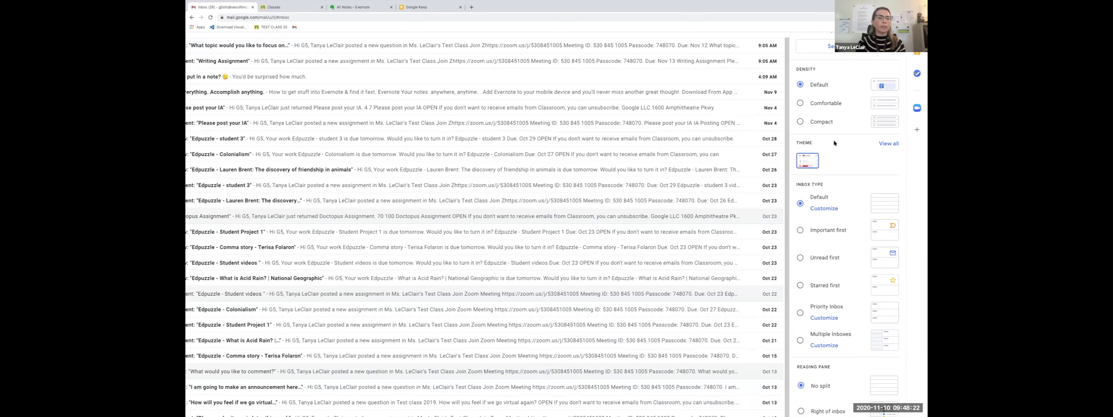
pyautogui.scroll(-1, 833, 140)
pyautogui.scroll(-2, 834, 143)
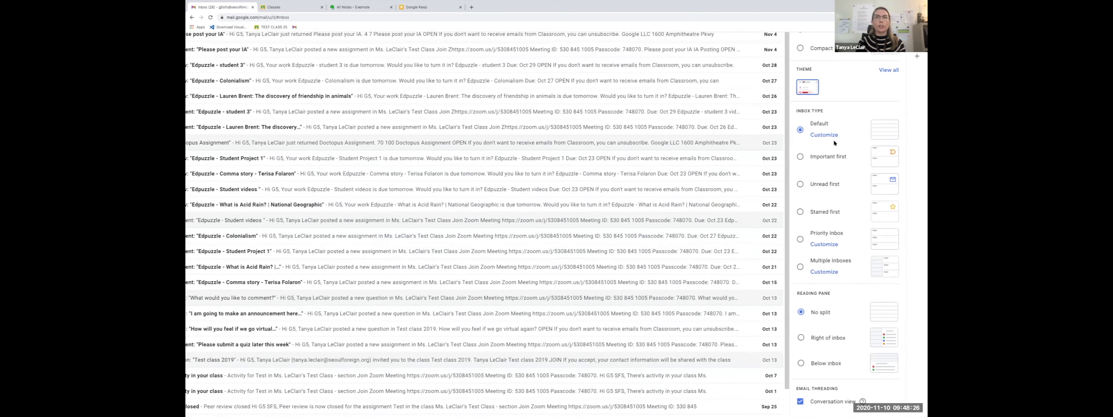
pyautogui.scroll(-1, 834, 141)
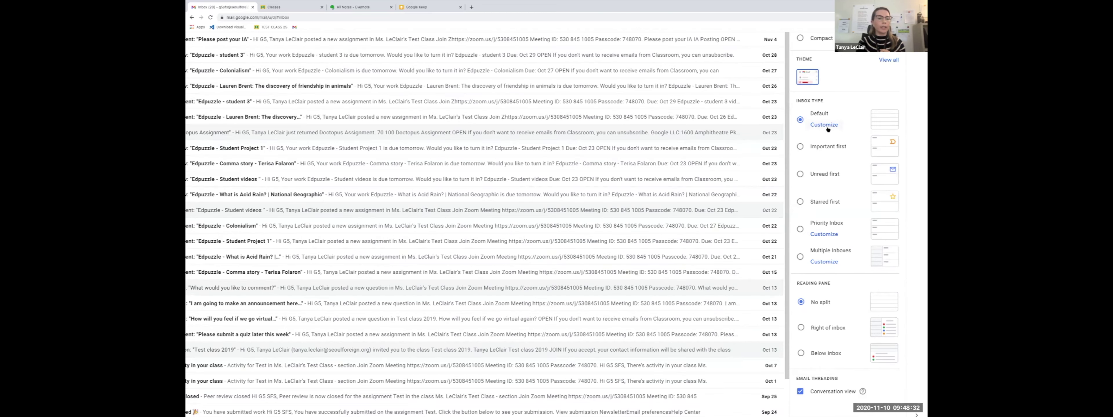
pyautogui.click(800, 229)
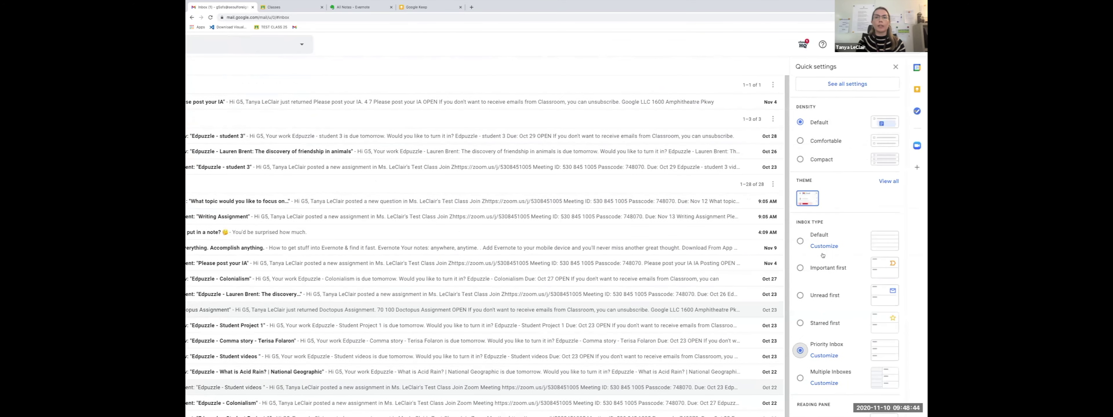
# Step: Open the Priority Inbox customization and choose Important and unread for the first section and Starred for the second
pyautogui.scroll(-2, 822, 256)
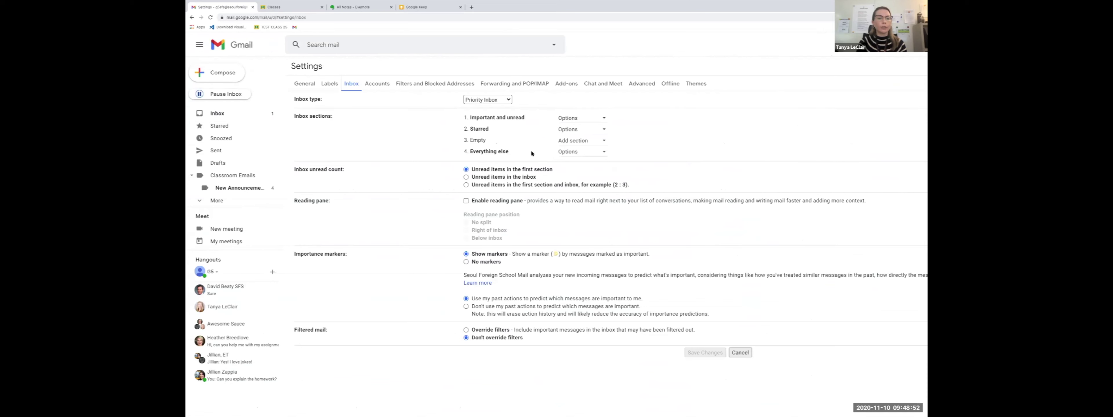
pyautogui.click(578, 118)
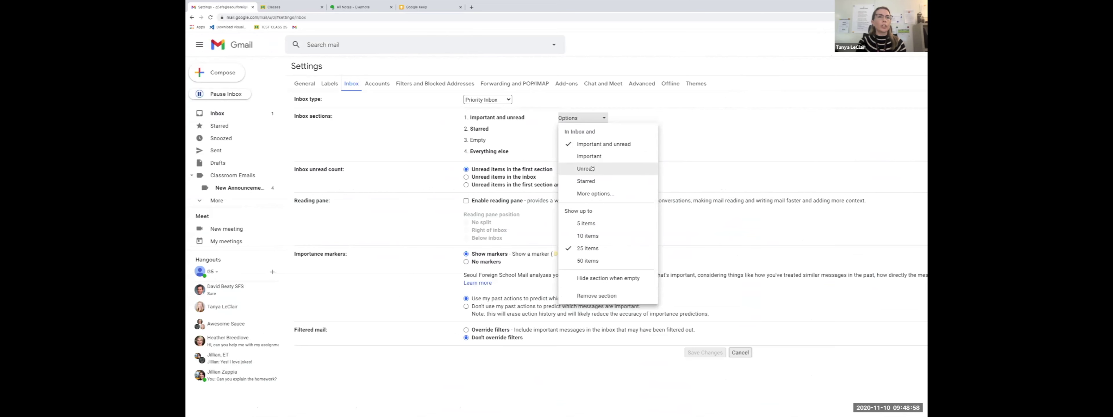
pyautogui.click(602, 146)
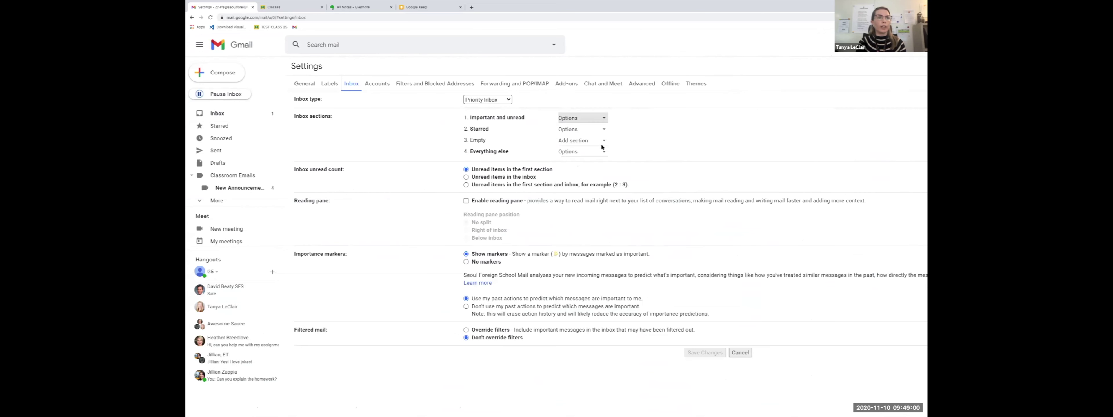
pyautogui.click(583, 129)
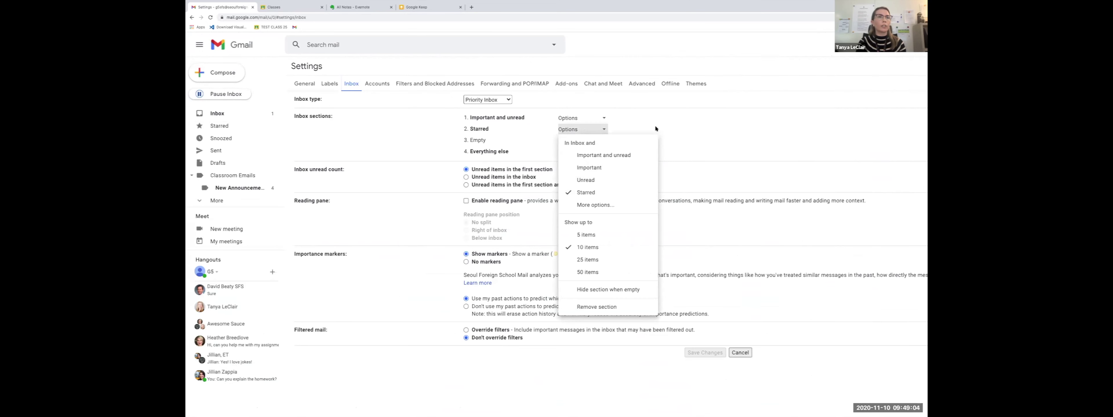
pyautogui.click(596, 192)
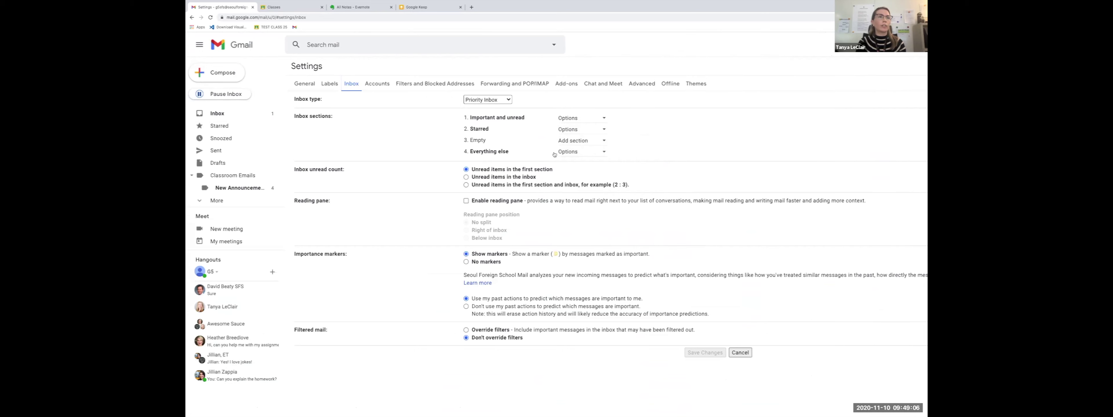
# Step: Check the available inbox types while keeping Priority Inbox, and look through the remaining inbox settings
pyautogui.click(507, 99)
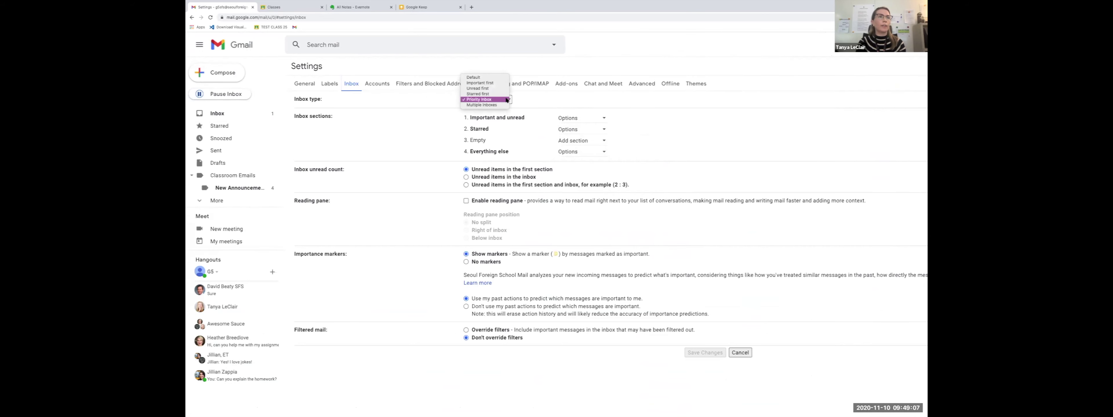
pyautogui.click(505, 79)
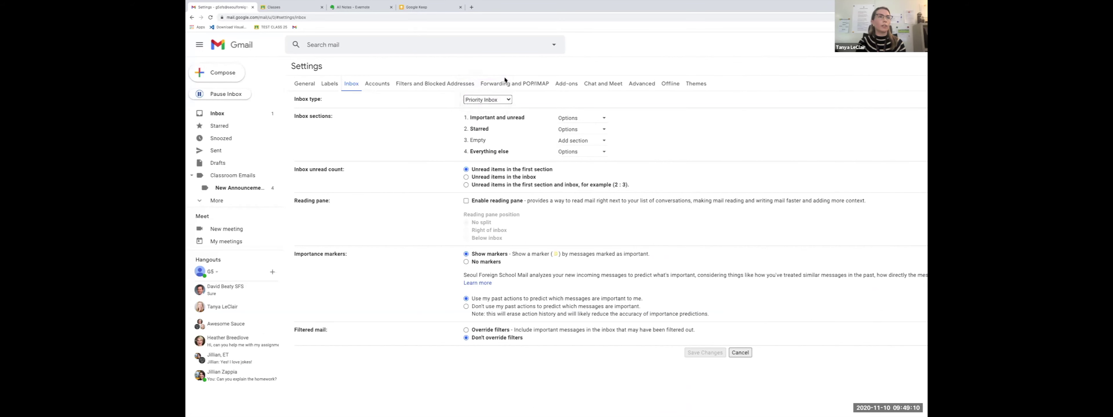
pyautogui.click(504, 102)
pyautogui.click(506, 127)
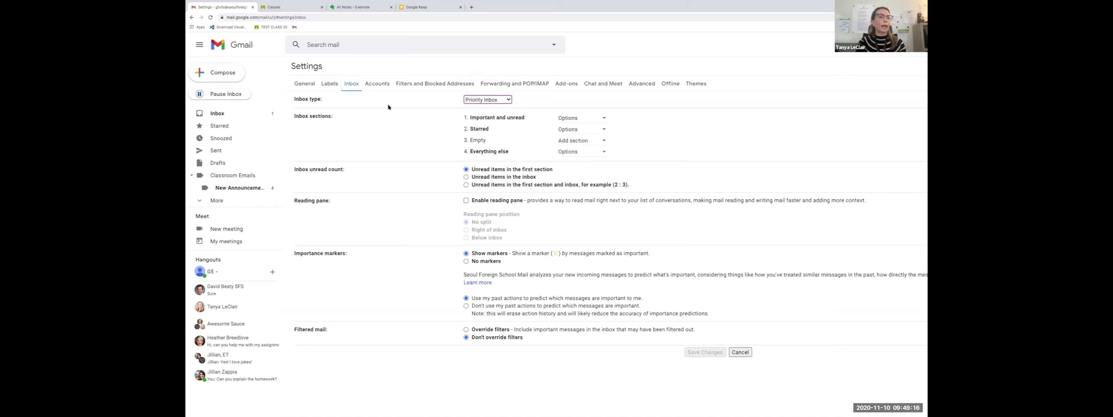
pyautogui.scroll(-3, 532, 182)
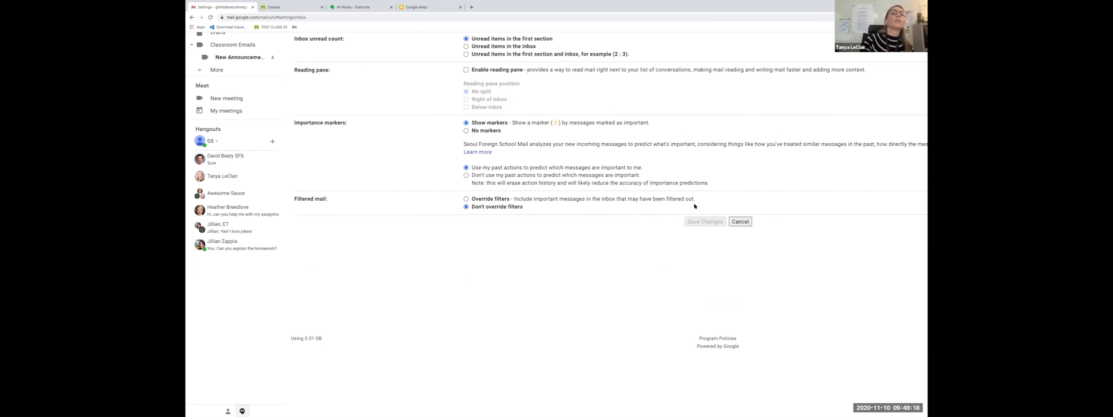
pyautogui.scroll(3, 533, 182)
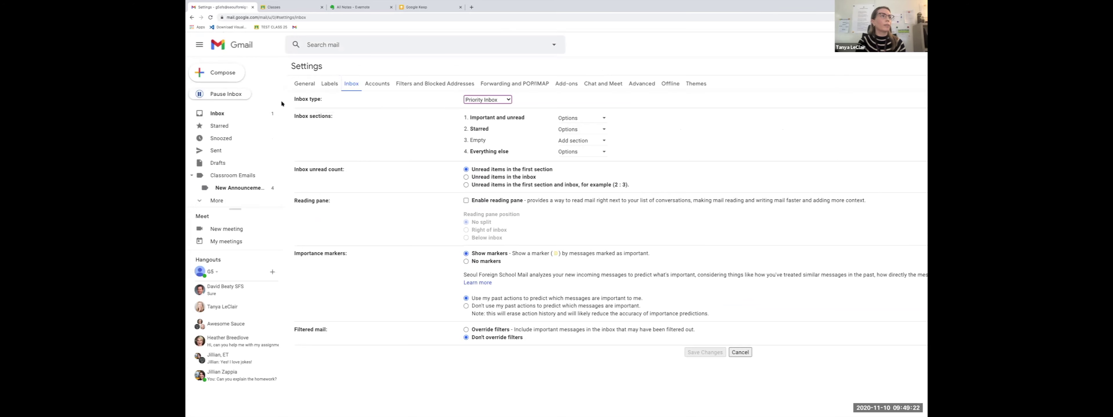
# Step: Return to the inbox and view its Important and unread, Starred and Everything else sections
pyautogui.scroll(-1, 503, 128)
pyautogui.scroll(1, 503, 128)
pyautogui.hotkey('ctrl', '-')
pyautogui.hotkey('ctrl', '-')
pyautogui.hotkey('ctrl', '-')
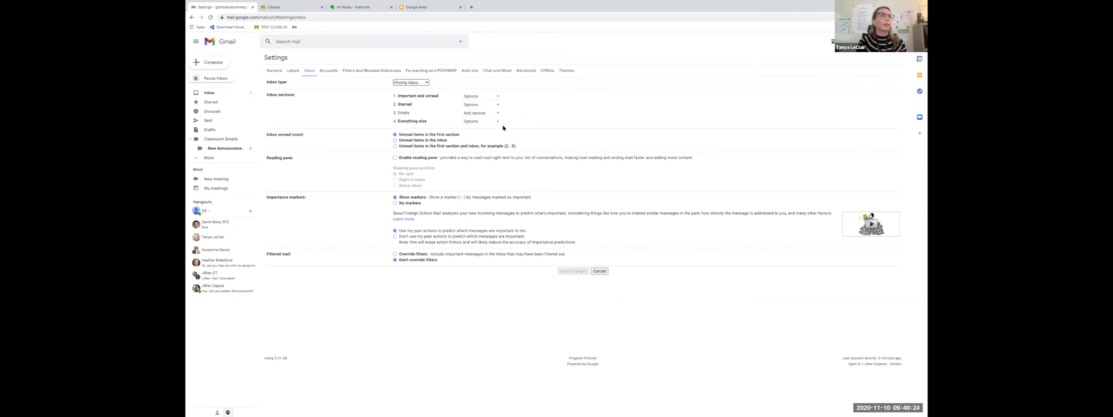
pyautogui.click(218, 94)
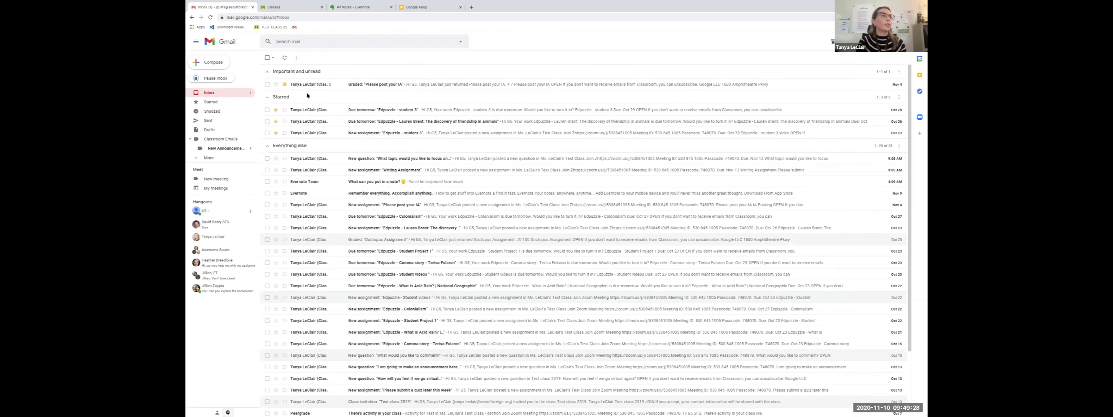
pyautogui.click(285, 86)
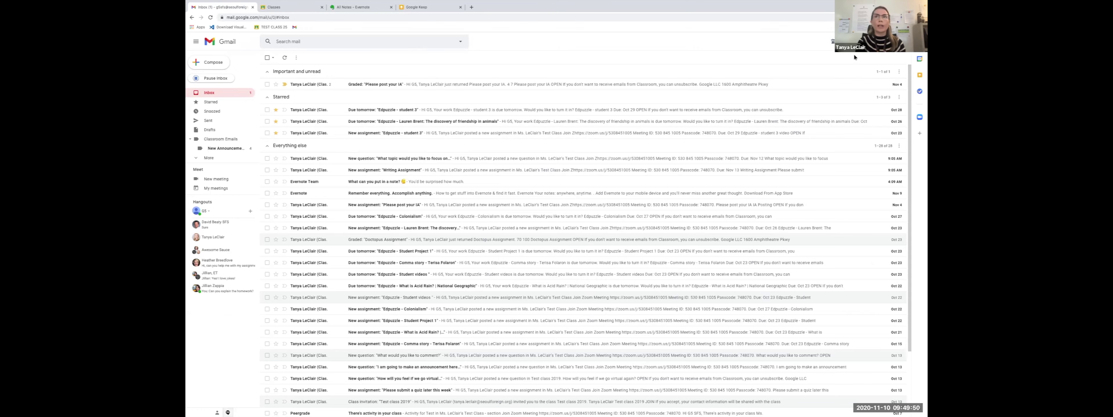
# Step: Set the reading pane to Right of inbox, reload the mailbox, and open the Graded "Please post your IA" message
pyautogui.click(832, 41)
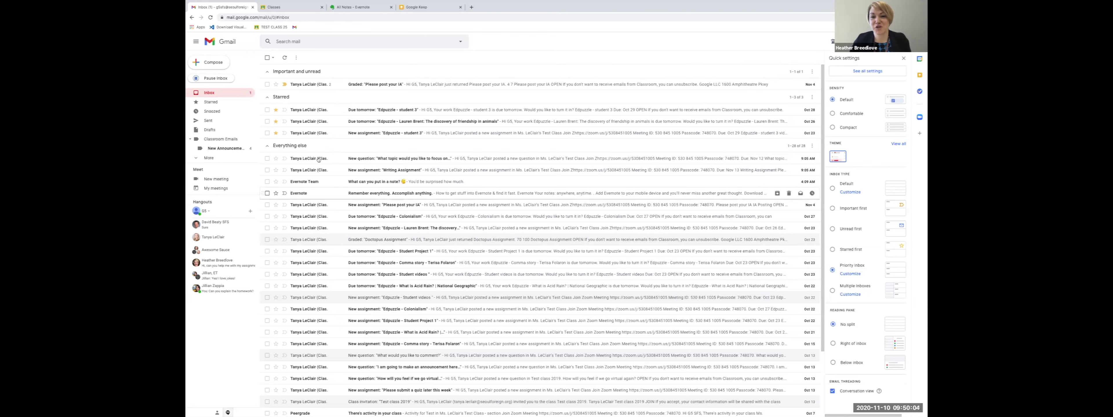
pyautogui.moveTo(315, 159)
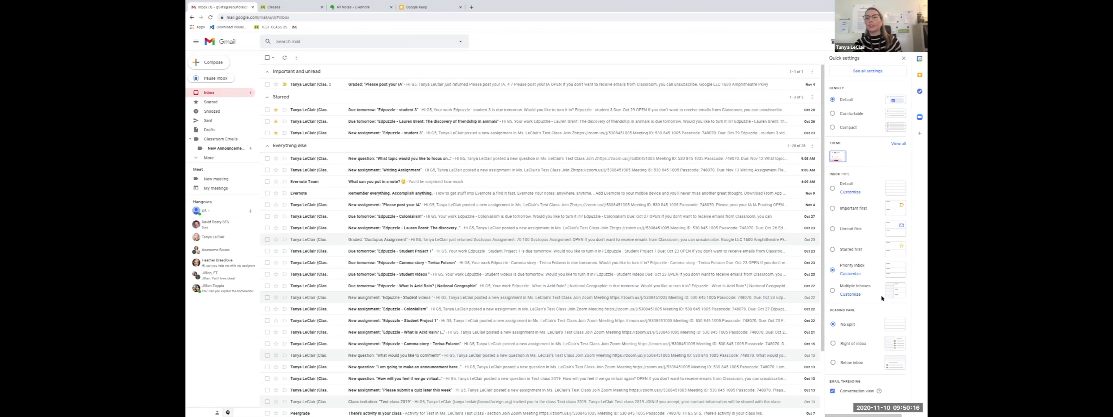
pyautogui.click(892, 338)
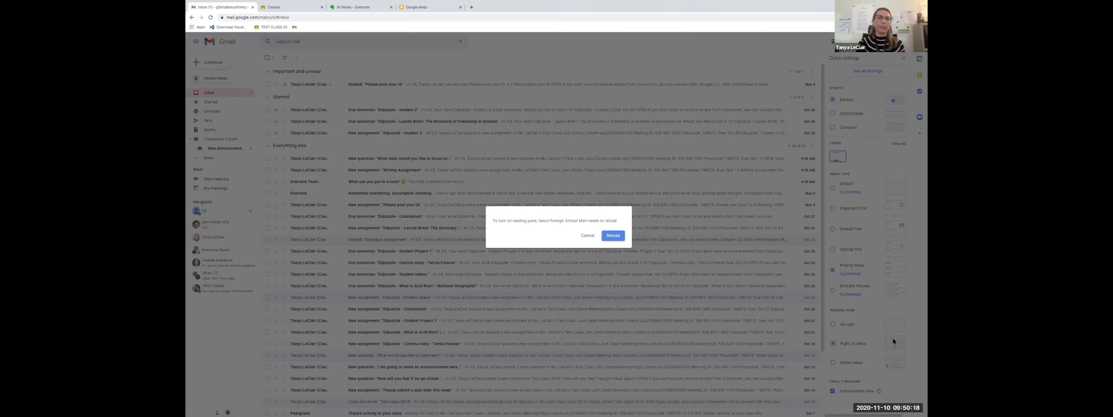
pyautogui.click(621, 236)
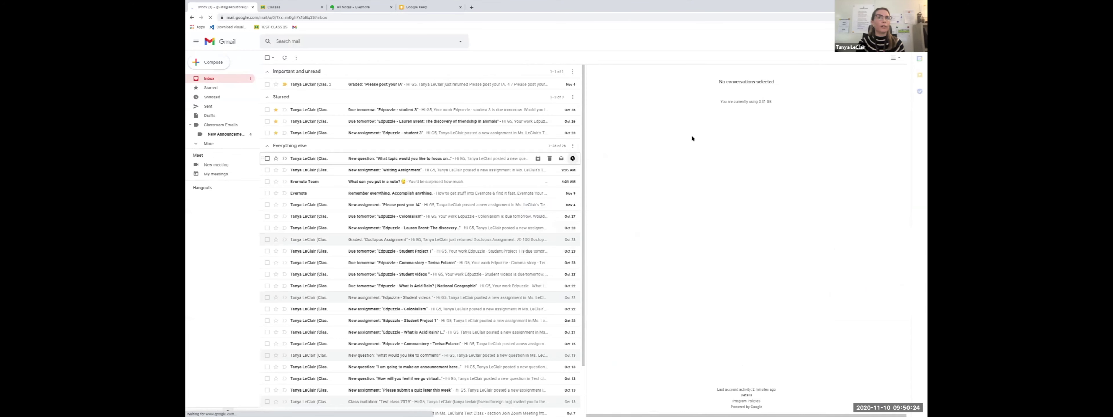
pyautogui.click(438, 85)
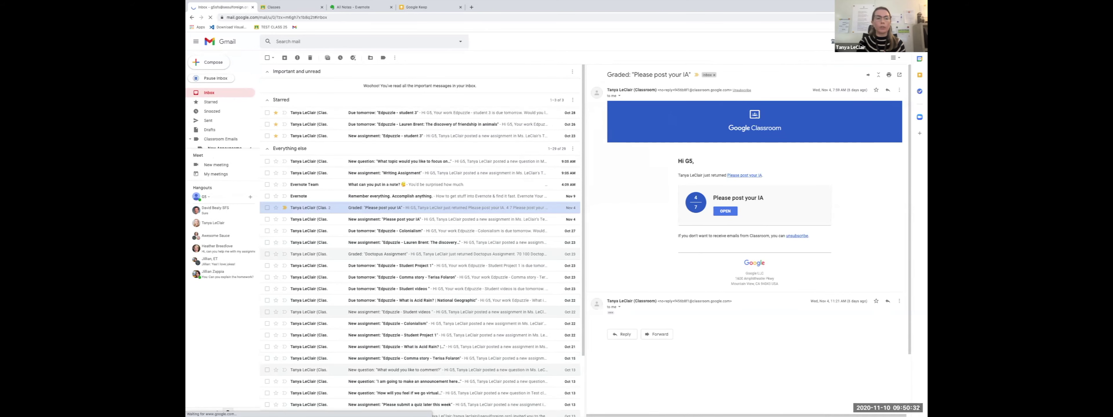
# Step: Expand the folder and label list to show the additional entries such as Important, Chats and Scheduled
pyautogui.click(861, 41)
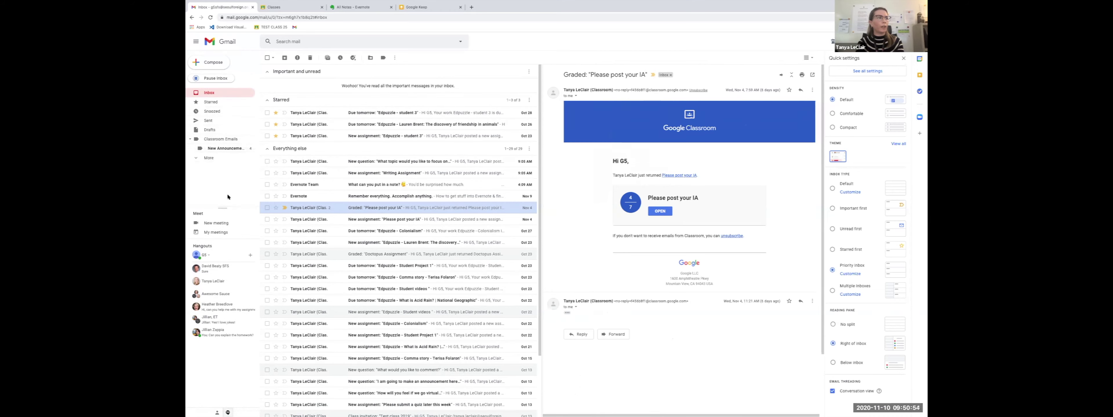
pyautogui.hotkey('ctrl', '+')
pyautogui.hotkey('ctrl', '+')
pyautogui.hotkey('ctrl', '+')
pyautogui.hotkey('ctrl', '+')
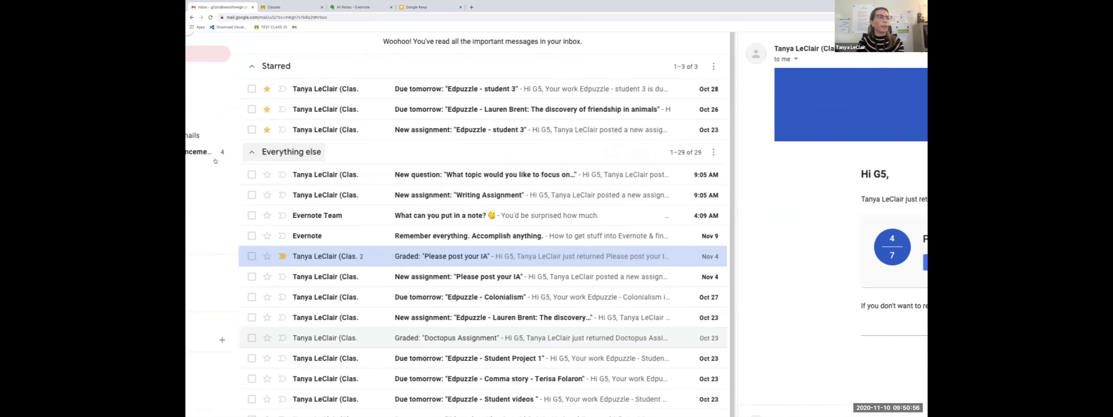
pyautogui.click(235, 168)
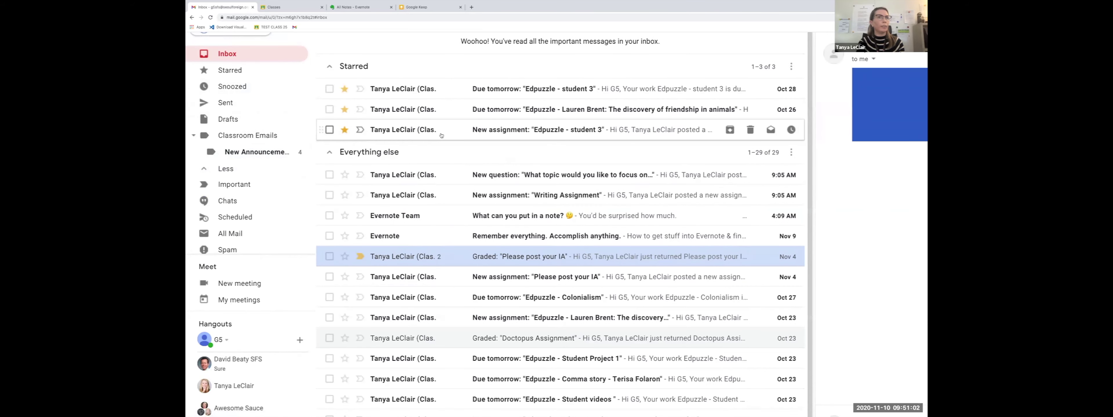
pyautogui.hotkey('ctrl', '-')
pyautogui.hotkey('ctrl', '-')
pyautogui.hotkey('ctrl', '-')
pyautogui.hotkey('ctrl', '-')
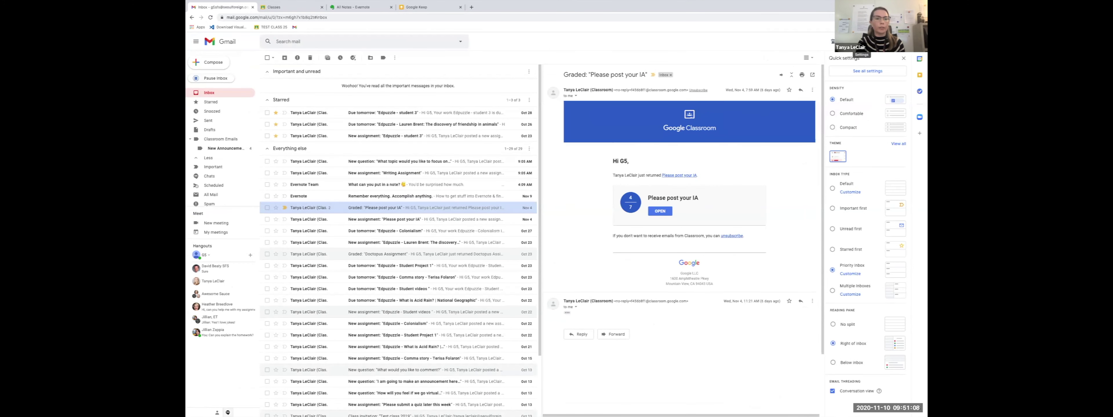
# Step: Open the full settings at Labels and examine the show and hide options for system labels, categories and custom labels
pyautogui.click(861, 42)
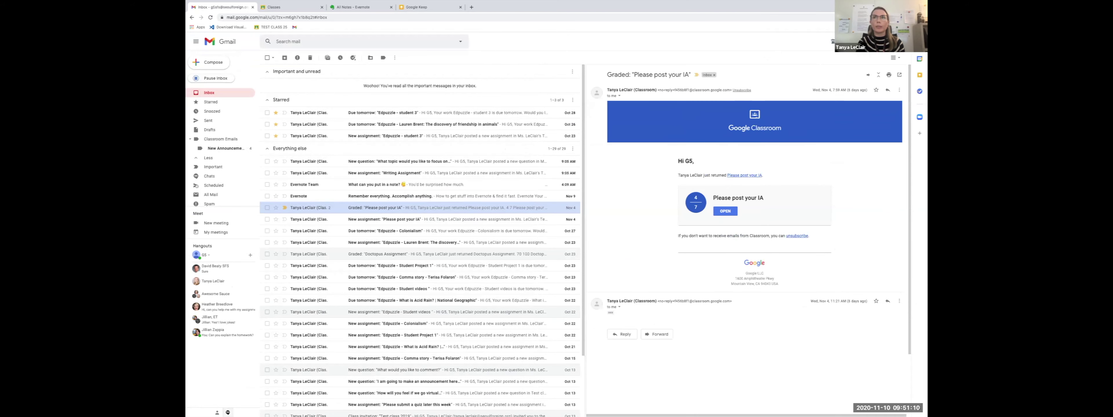
pyautogui.click(861, 42)
pyautogui.click(870, 71)
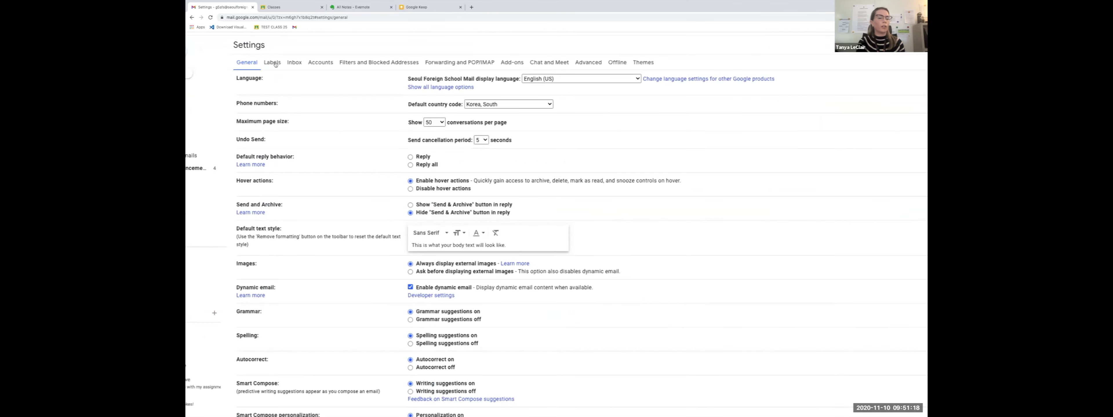
pyautogui.click(274, 63)
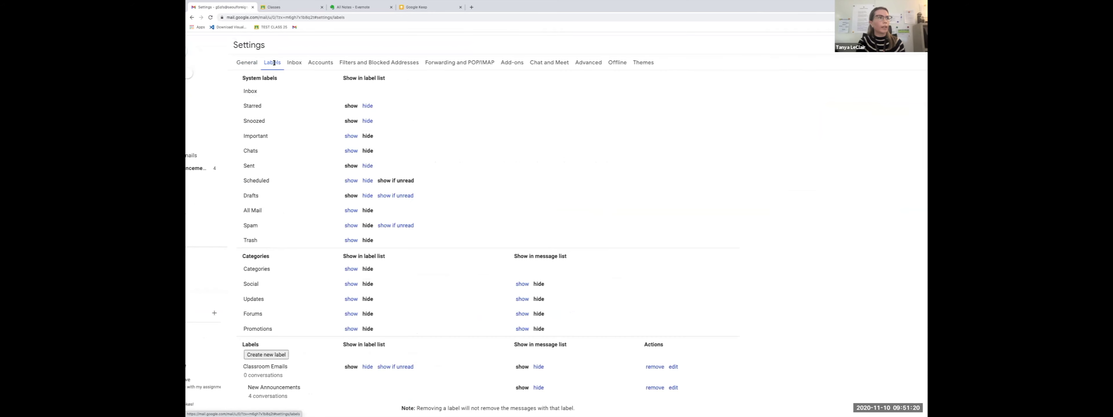
pyautogui.scroll(-2, 403, 147)
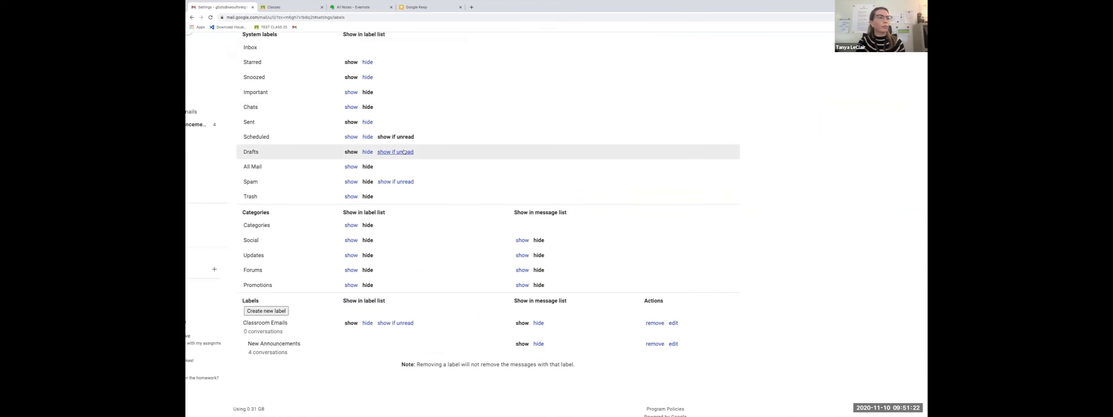
pyautogui.scroll(1, 404, 152)
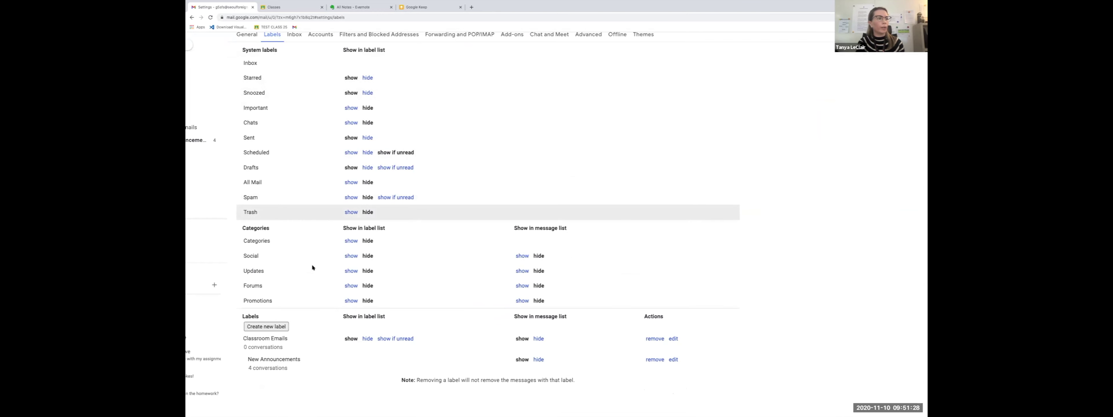
# Step: Create a new label named "Biology" without nesting it under another label
pyautogui.click(274, 328)
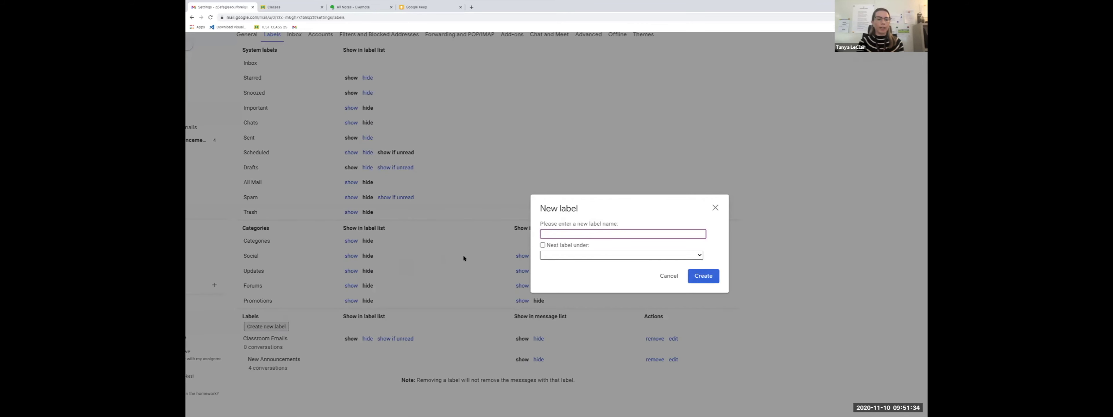
pyautogui.write('Biology')
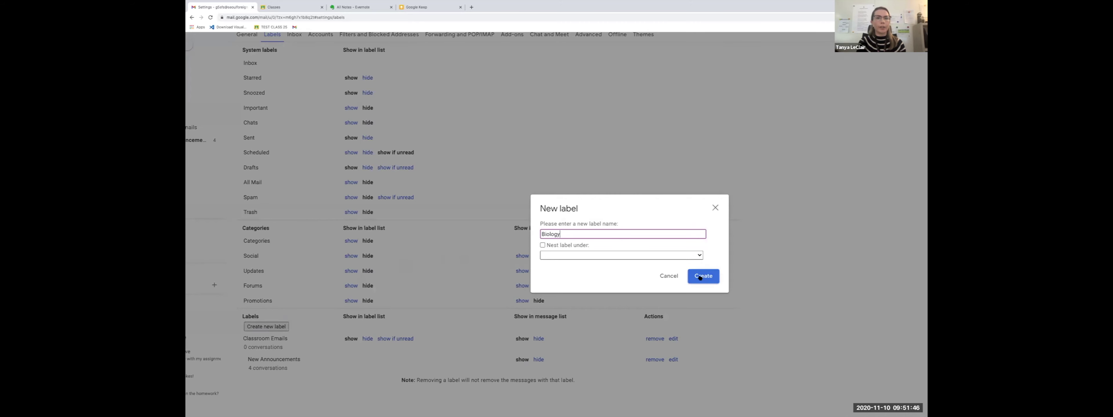
pyautogui.click(698, 255)
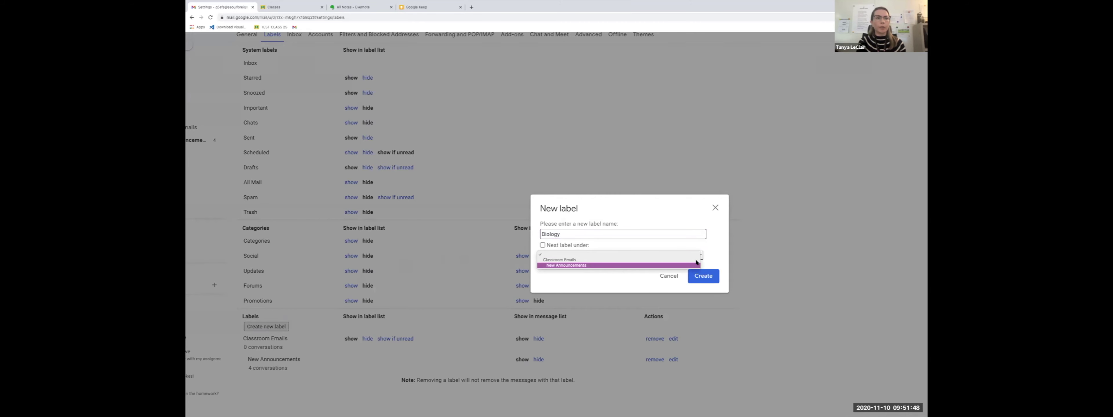
pyautogui.click(708, 255)
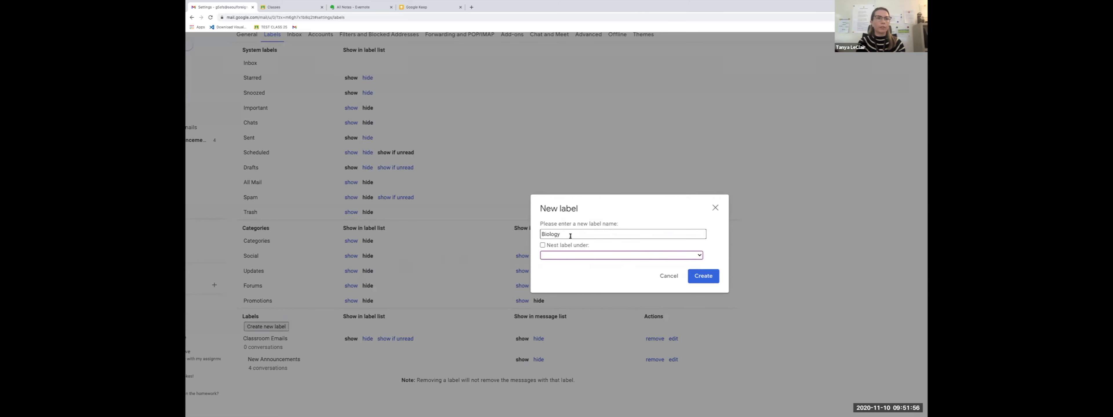
pyautogui.click(700, 273)
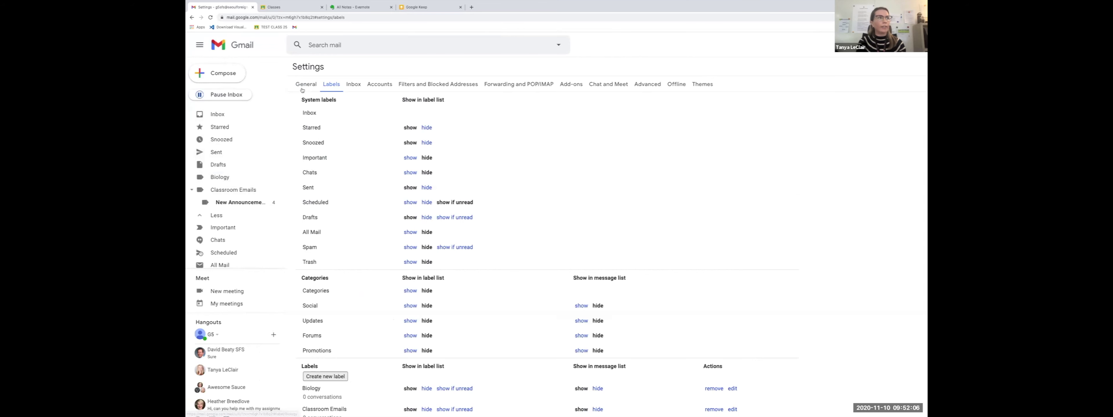
# Step: Return to the inbox and try moving the starred "Due tomorrow: Edpuzzle - student 3" message to the Biology label
pyautogui.click(220, 114)
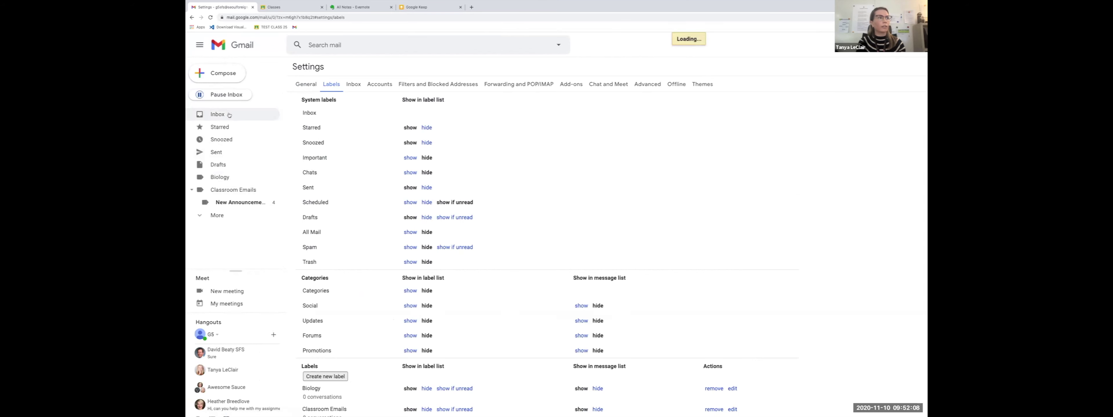
pyautogui.moveTo(306, 146); pyautogui.dragTo(222, 177)
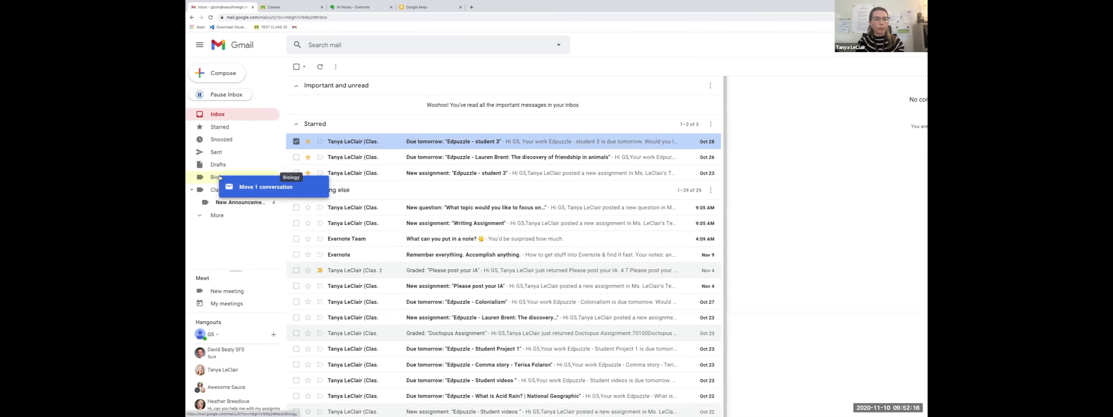
pyautogui.moveTo(222, 177); pyautogui.dragTo(338, 137)
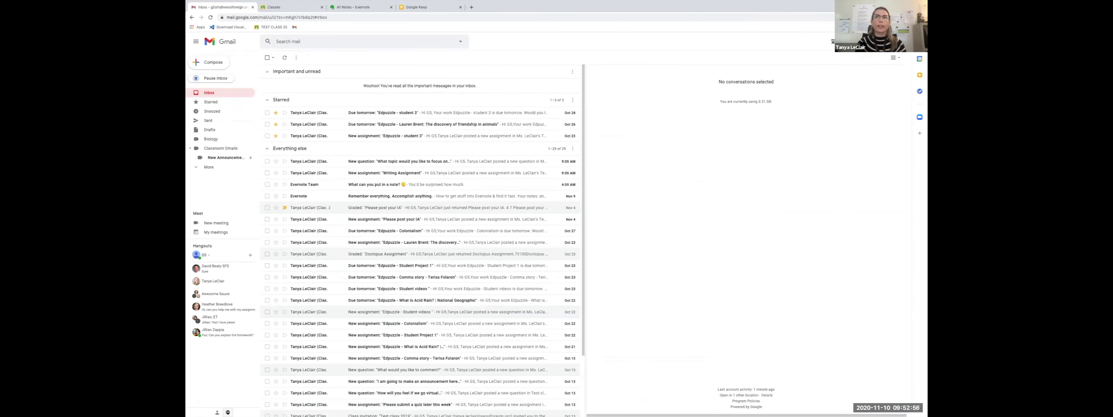
# Step: Open the full settings at Filters and Blocked Addresses and examine the existing filters for incoming mail
pyautogui.click(861, 41)
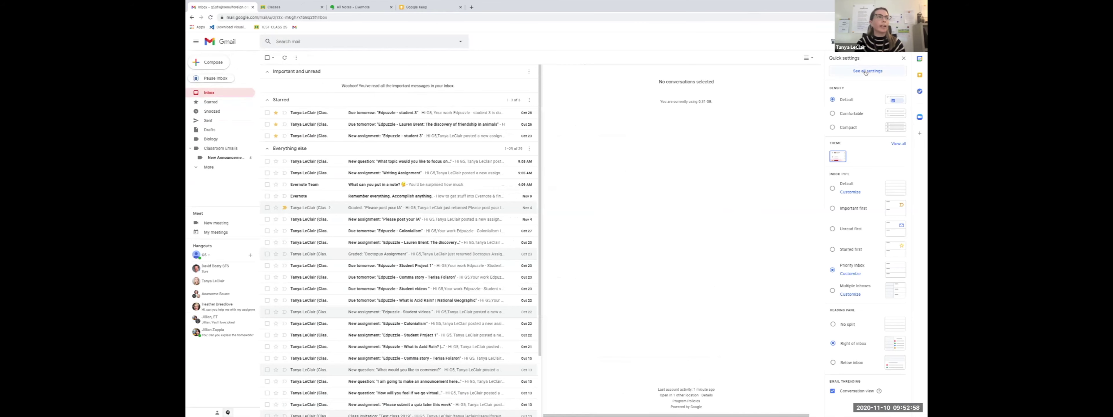
pyautogui.click(865, 71)
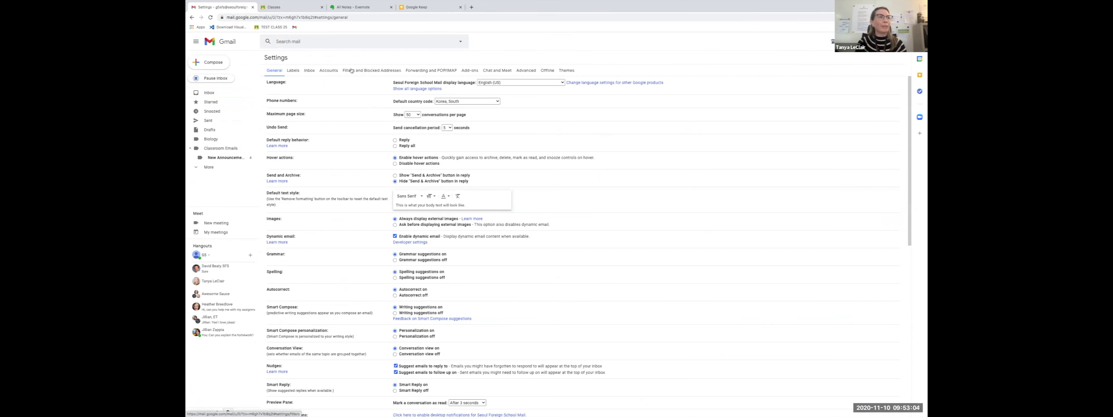
pyautogui.keyDown('ctrl'); pyautogui.scroll(5, 357, 72); pyautogui.keyUp('ctrl')
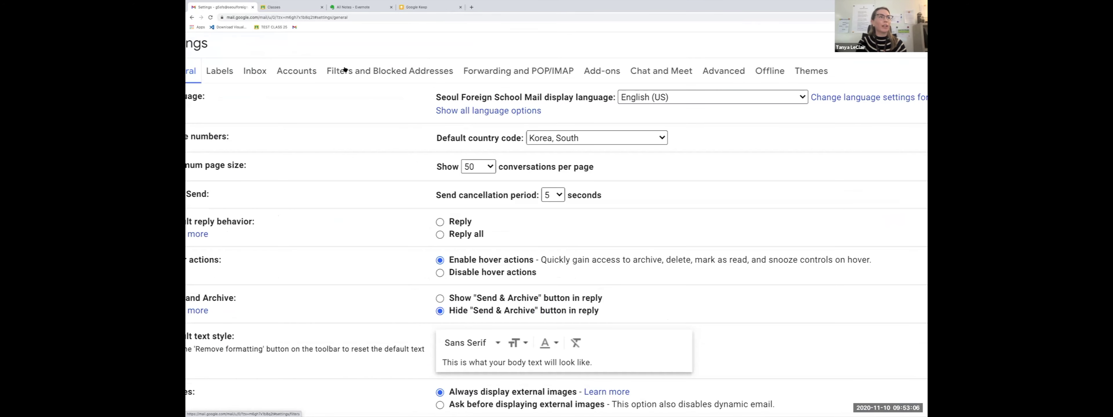
pyautogui.keyDown('ctrl'); pyautogui.scroll(-5, 346, 70); pyautogui.keyUp('ctrl')
pyautogui.click(342, 70)
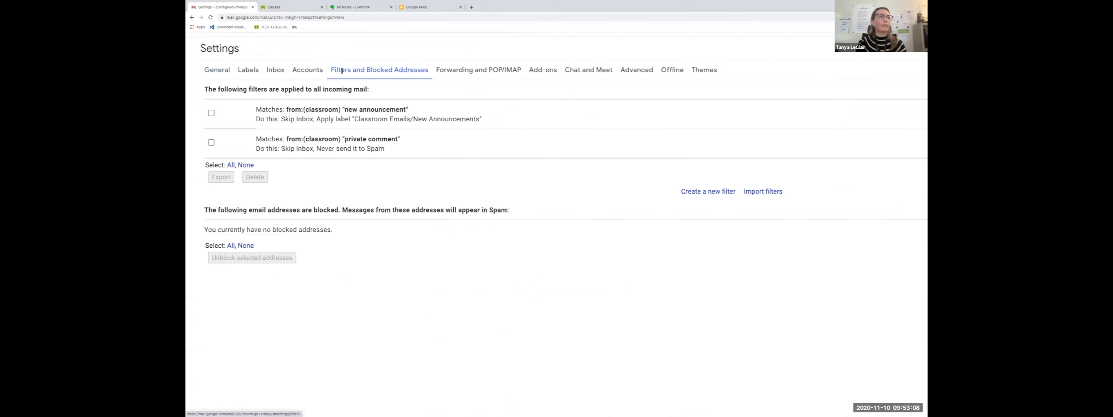
pyautogui.keyDown('ctrl'); pyautogui.scroll(-4, 341, 70); pyautogui.keyUp('ctrl')
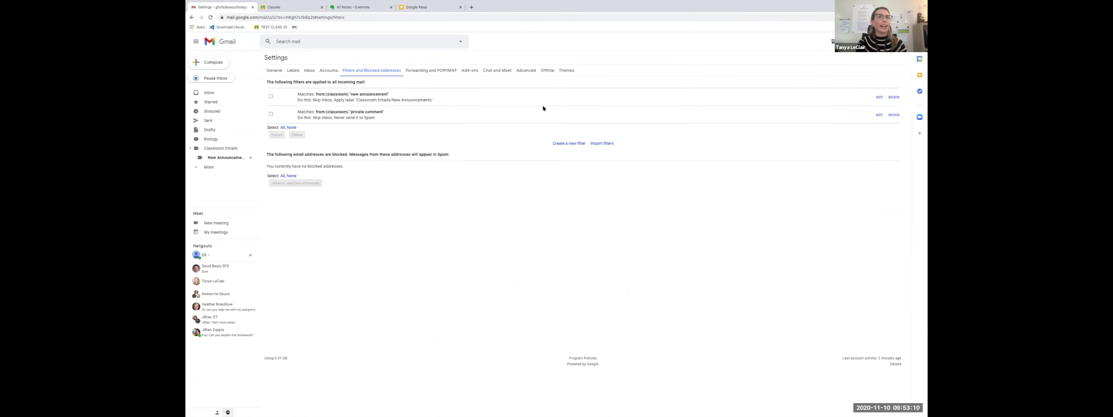
pyautogui.keyDown('ctrl'); pyautogui.scroll(2, 544, 108); pyautogui.keyUp('ctrl')
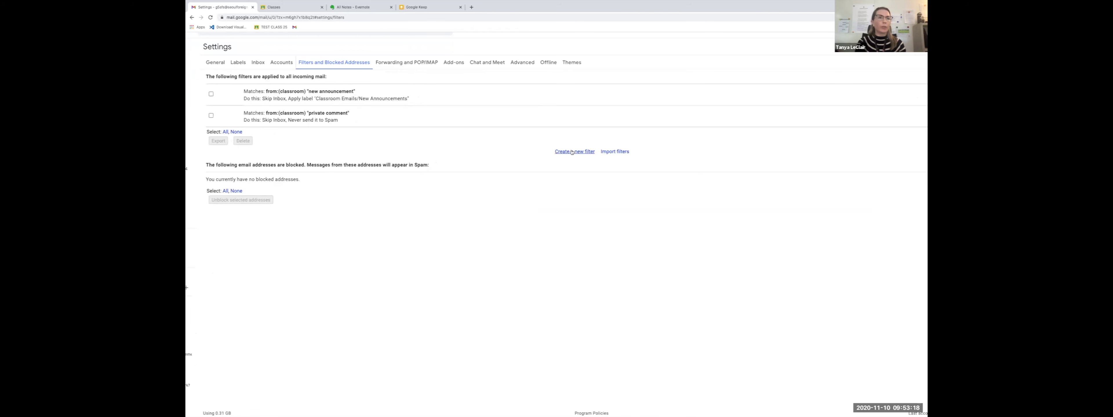
# Step: Open the form for a new filter, examine its criteria such as Has the words, and close it without creating a filter
pyautogui.click(570, 152)
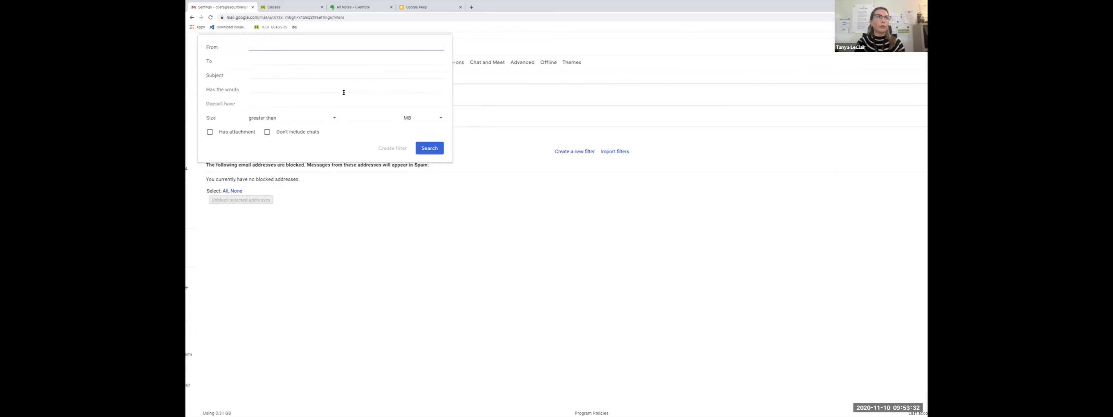
pyautogui.hotkey('ctrl', '-')
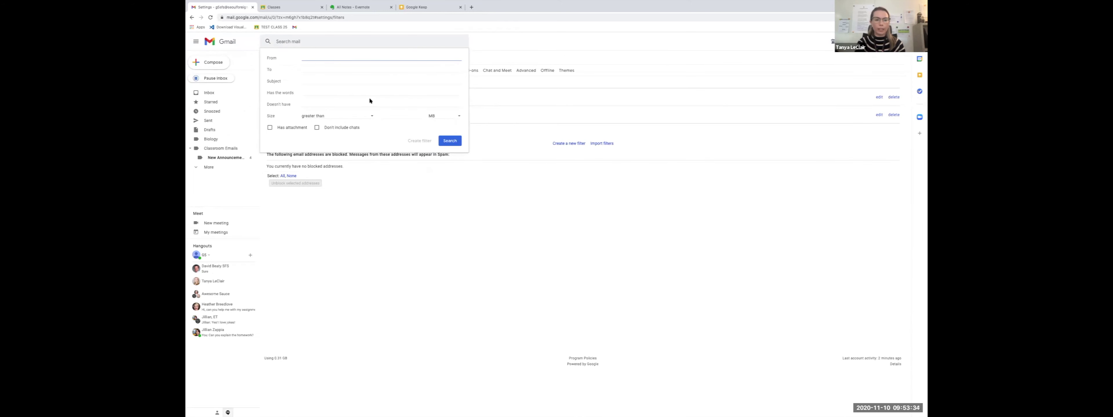
pyautogui.click(312, 92)
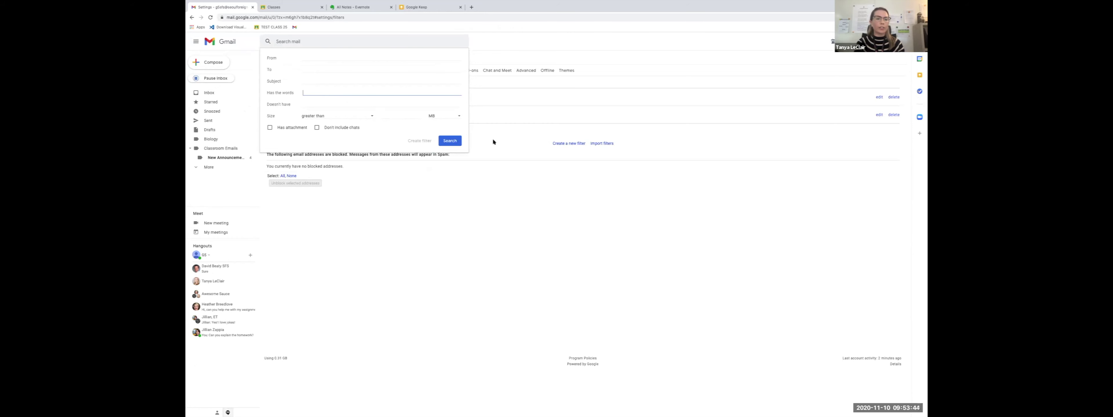
pyautogui.click(485, 147)
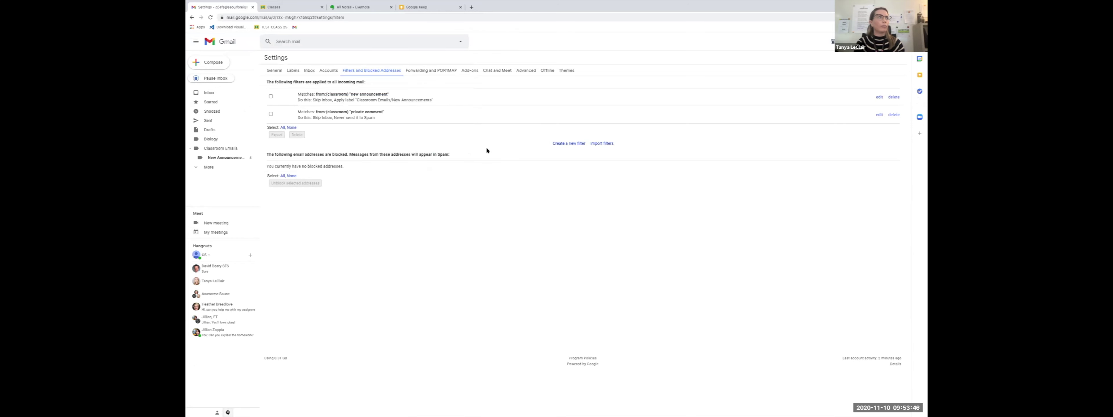
# Step: Open Evernote's "Remember everything. Accomplish anything." message from the inbox and start a filter for messages like it, using its sender as the criterion
pyautogui.click(242, 93)
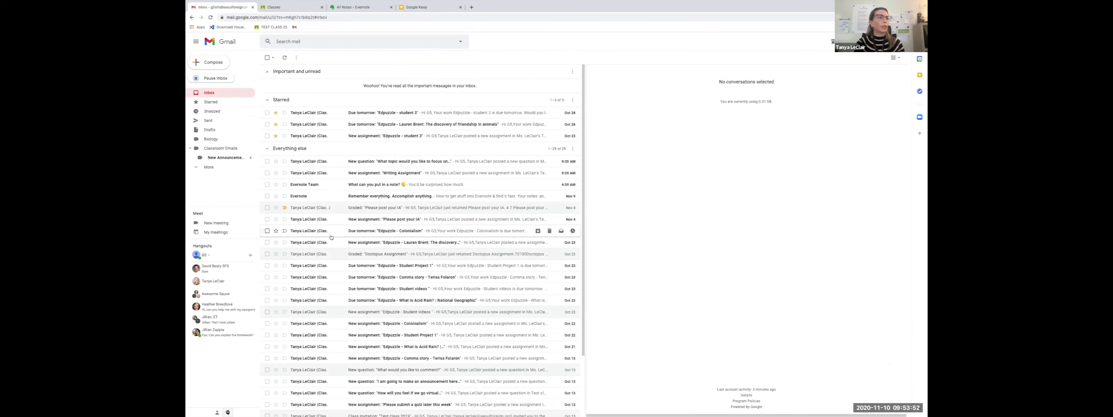
pyautogui.click(303, 197)
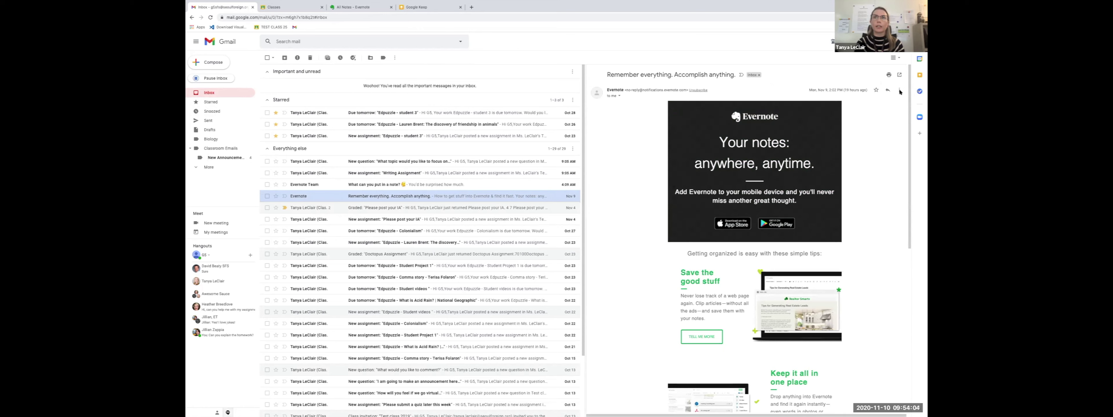
pyautogui.click(899, 90)
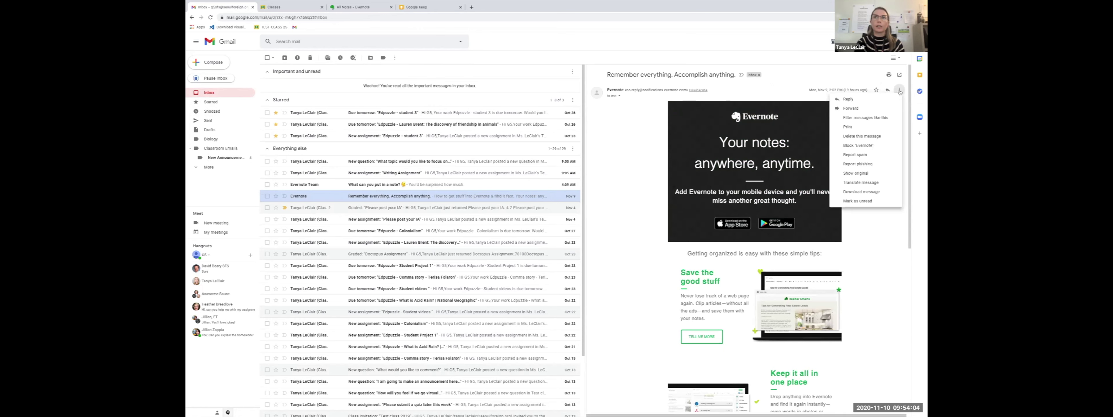
pyautogui.click(889, 118)
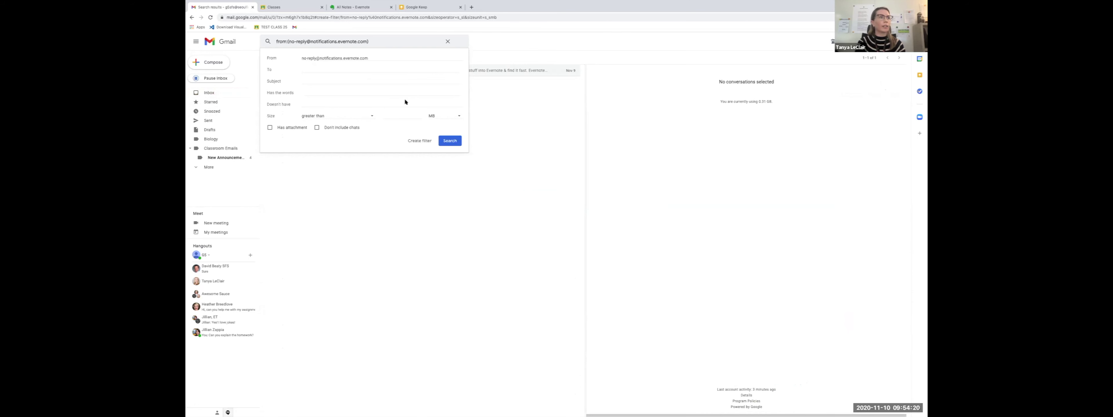
pyautogui.click(415, 141)
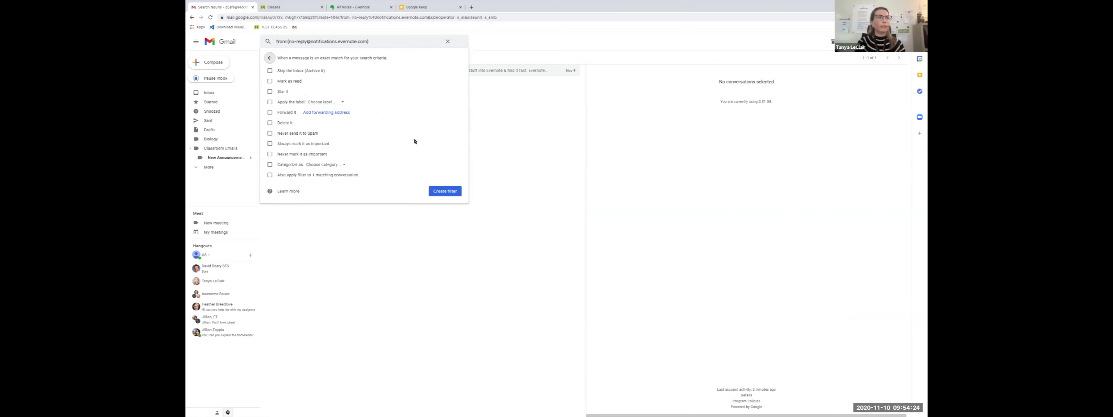
# Step: Create the filter so it skips the inbox, applies a new "Automatic emails" label, and also covers the matching conversation
pyautogui.click(271, 72)
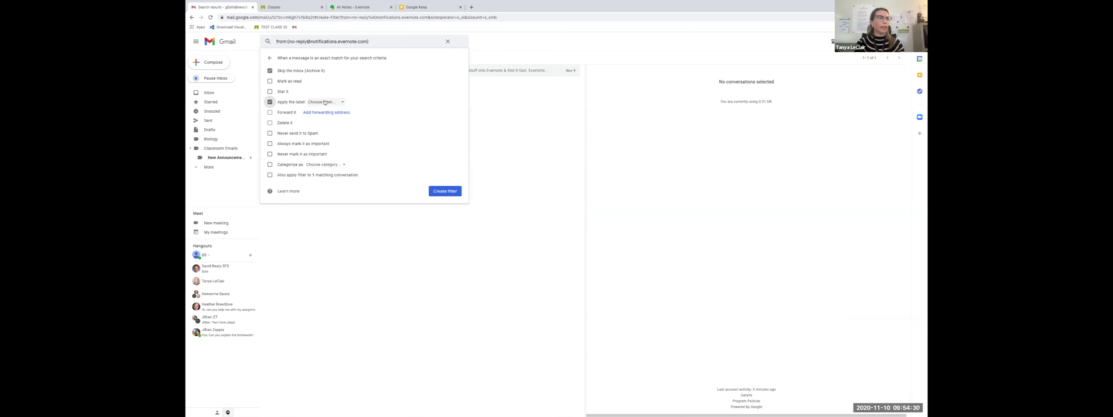
pyautogui.click(337, 104)
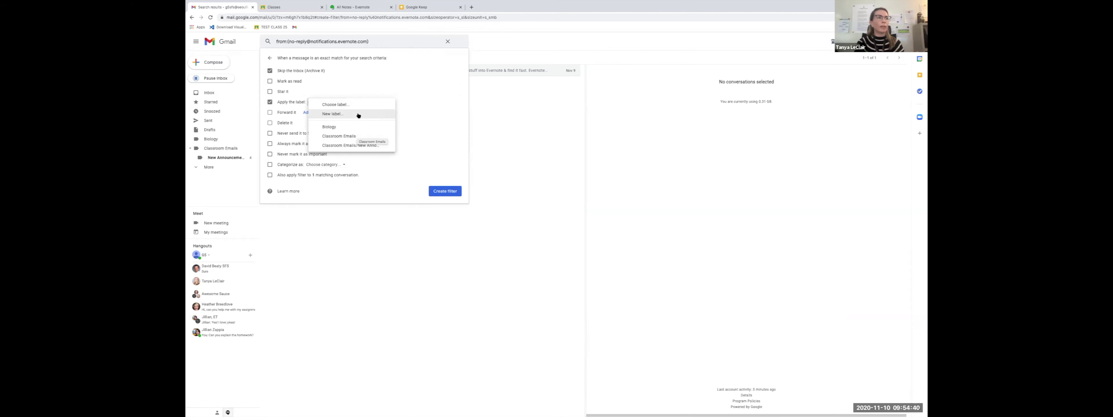
pyautogui.click(345, 114)
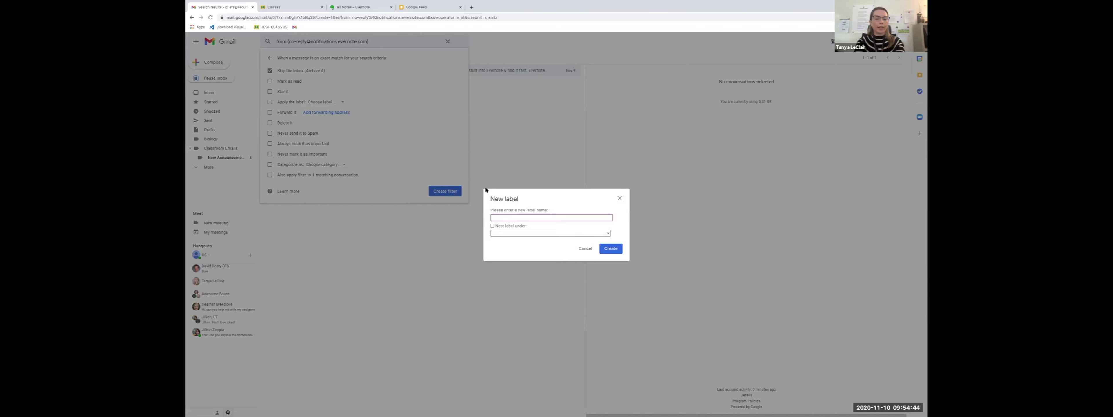
pyautogui.write('Automatic emails')
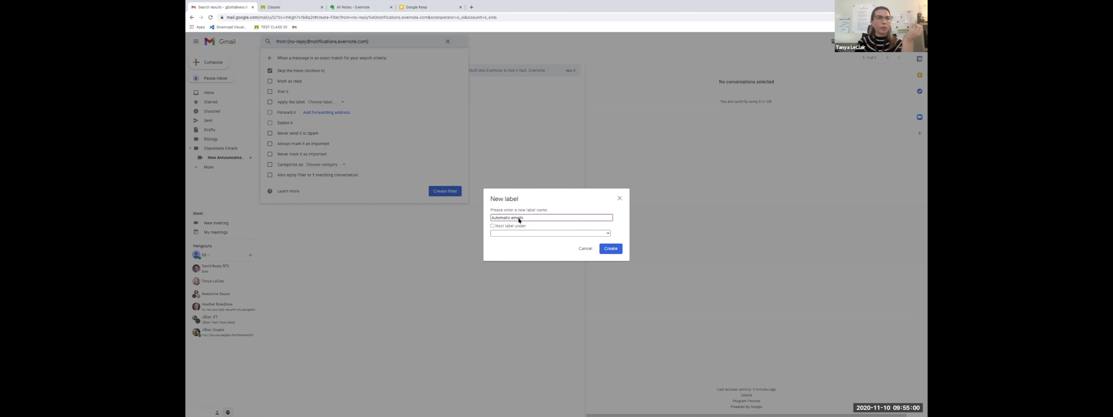
pyautogui.click(610, 248)
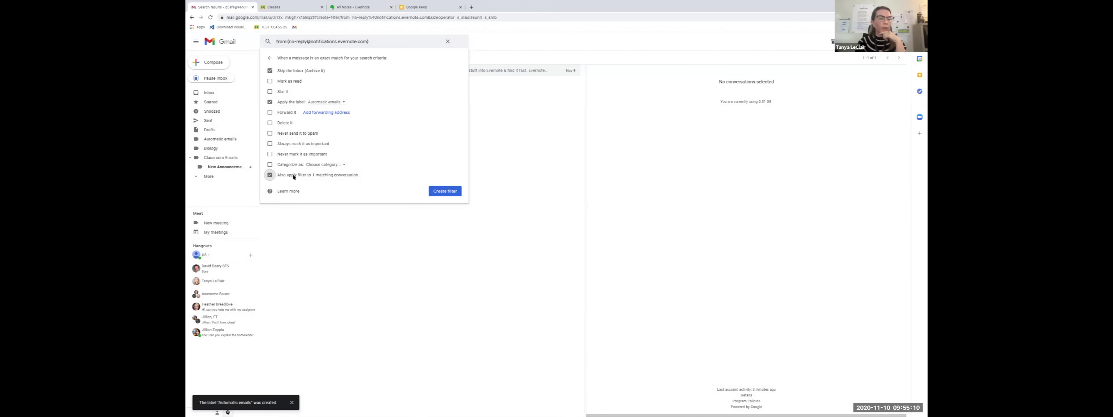
pyautogui.click(436, 192)
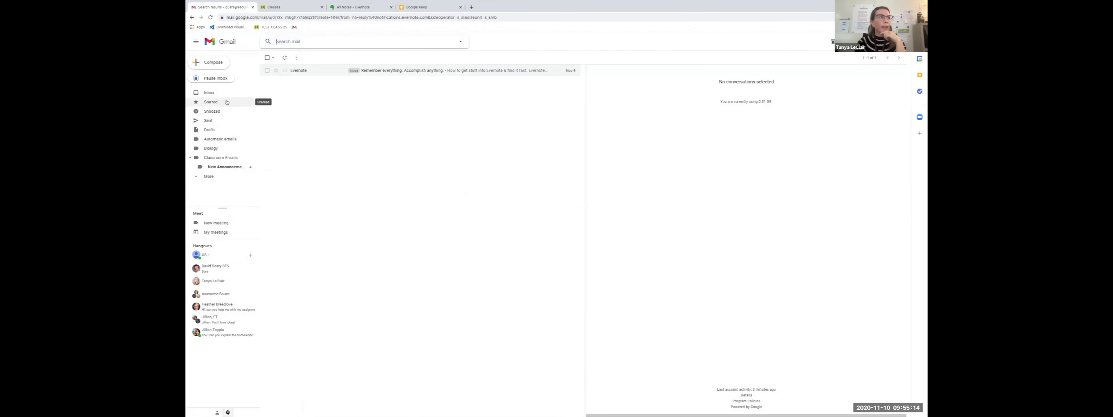
# Step: Look through the expanded label list, collapse it, and open the Automatic emails label to check its messages
pyautogui.click(209, 177)
pyautogui.scroll(-5, 207, 177)
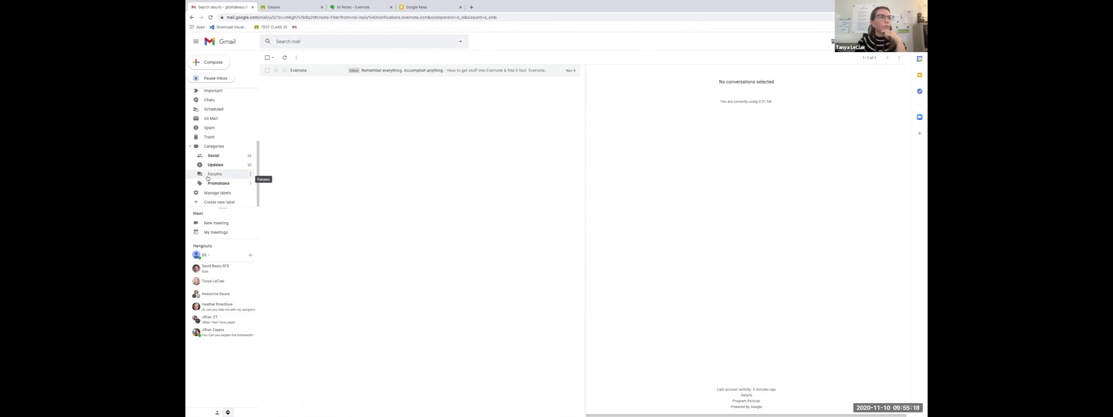
pyautogui.scroll(4, 218, 137)
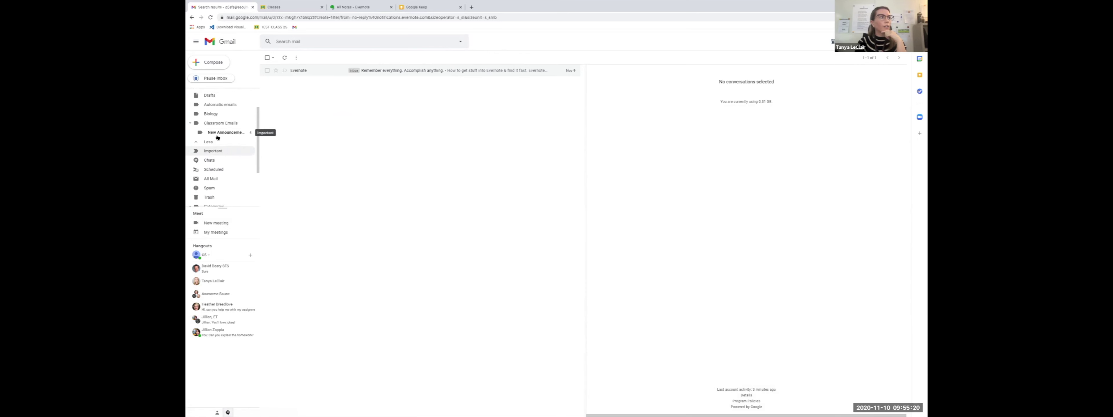
pyautogui.click(215, 141)
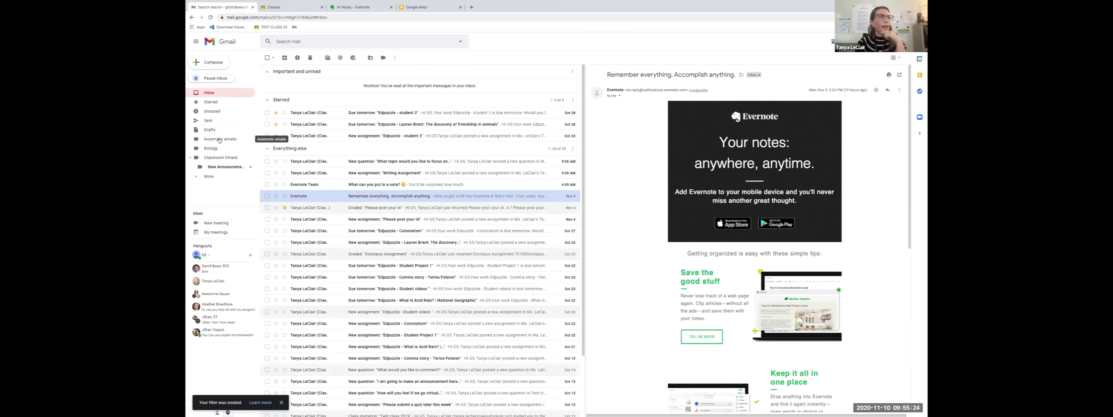
pyautogui.click(217, 139)
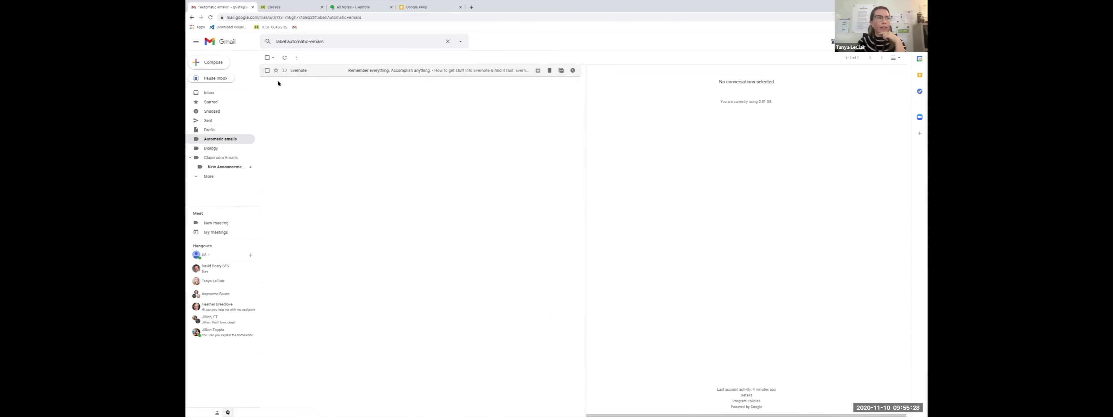
# Step: Return to the inbox and look through the messages in the Everything else section
pyautogui.click(215, 92)
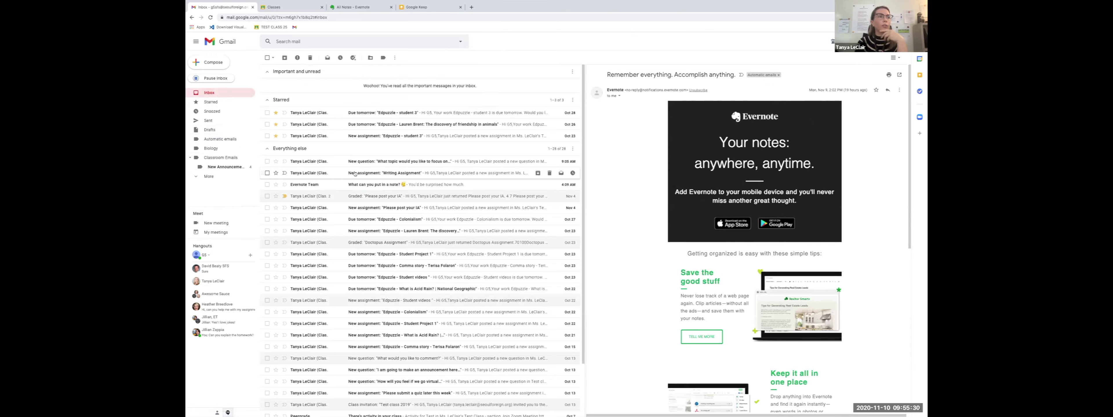
pyautogui.scroll(-1, 383, 258)
pyautogui.scroll(-1, 384, 258)
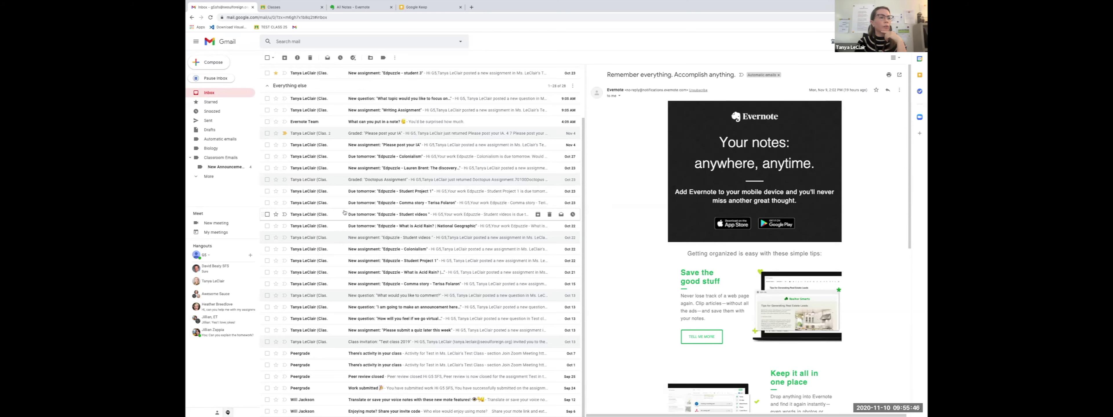
# Step: Open the Google Classroom message "New question: What topic would you like to focus on..." and start a filter for messages like it
pyautogui.scroll(3, 344, 213)
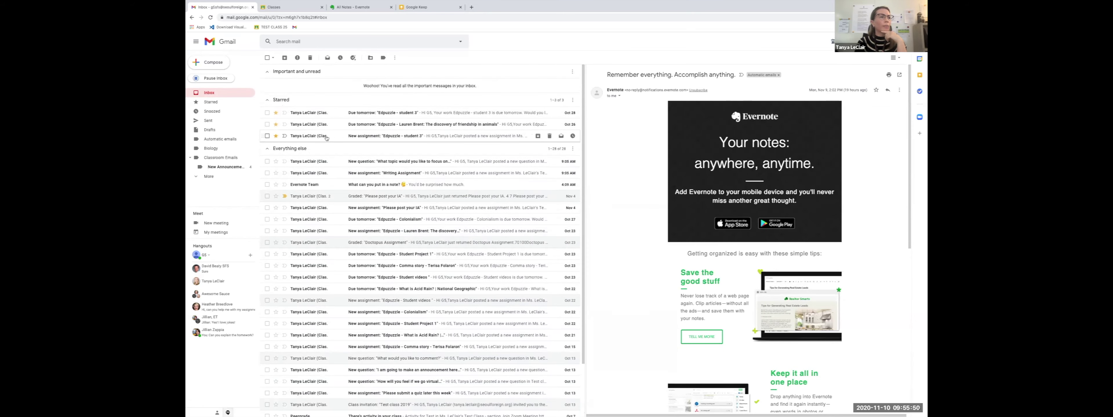
pyautogui.click(311, 162)
pyautogui.moveTo(312, 163)
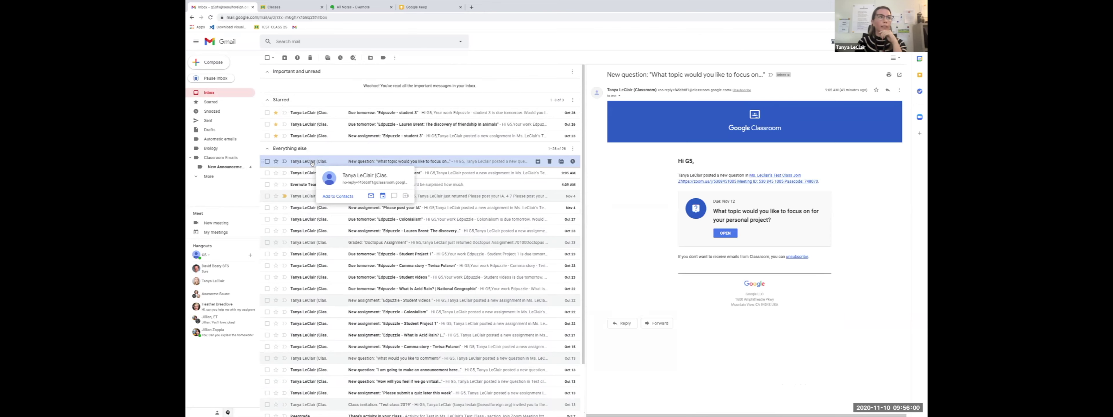
pyautogui.click(900, 91)
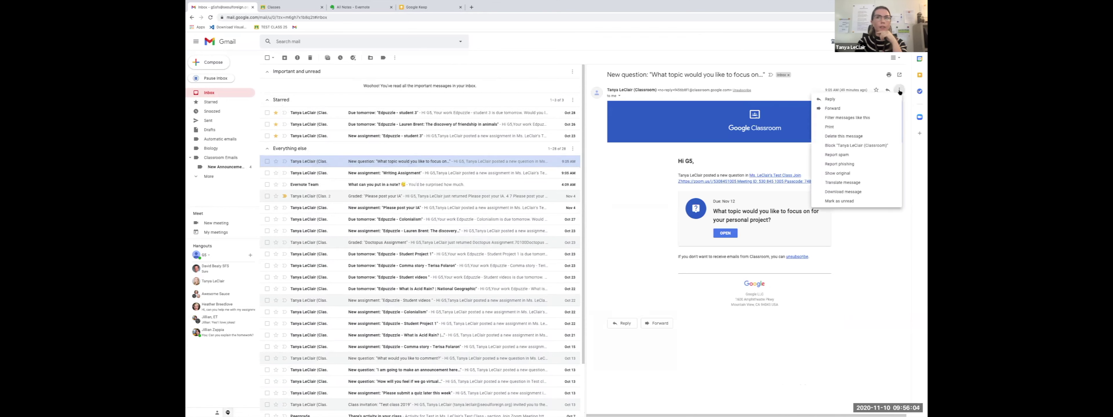
pyautogui.click(865, 117)
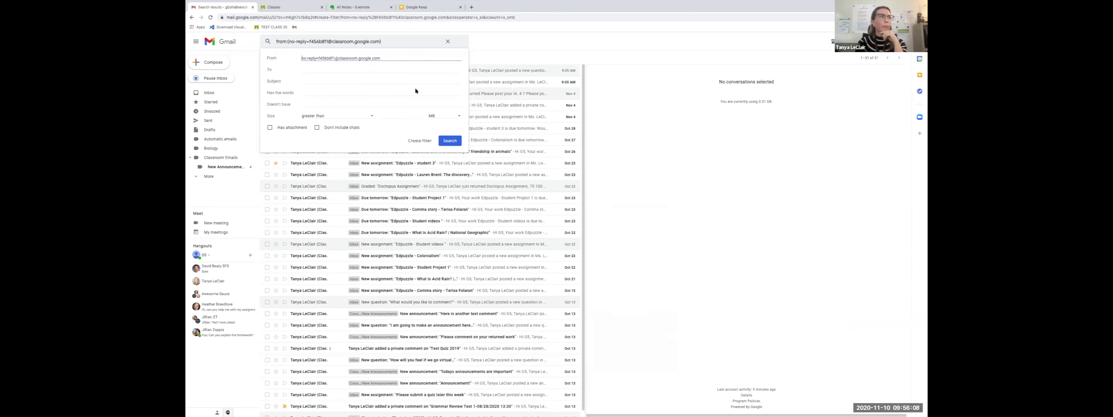
# Step: Narrow the filter to messages with "question" in the subject and continue to the filter's actions
pyautogui.click(309, 82)
pyautogui.write('que')
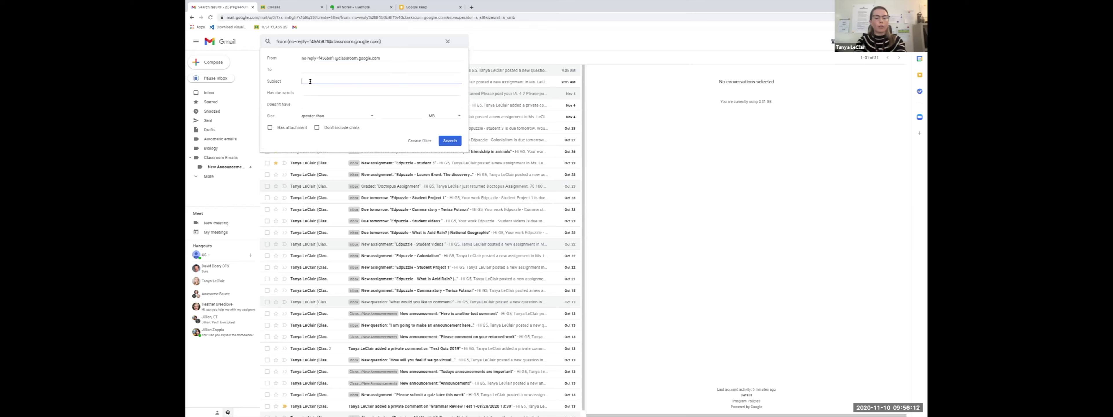
pyautogui.write('stion')
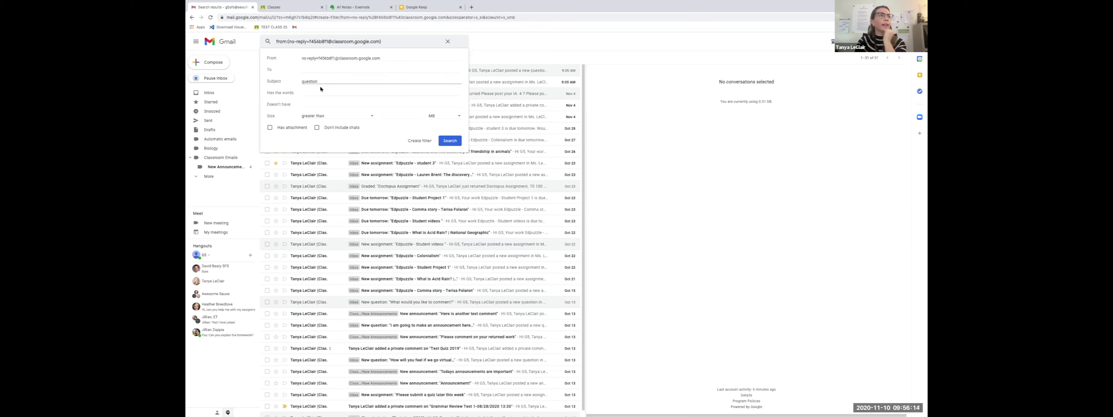
pyautogui.click(325, 80)
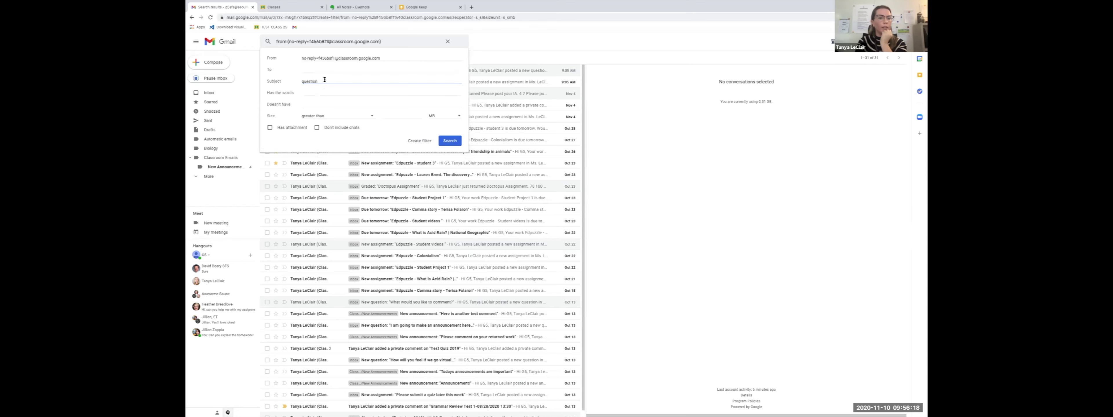
pyautogui.click(416, 141)
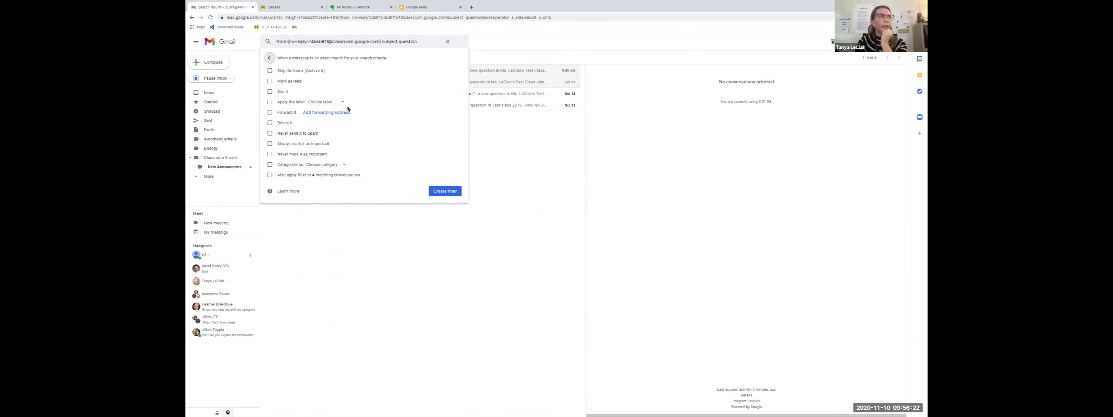
# Step: Create the filter so it skips the inbox, applies the Classroom Emails label, and also covers the matching conversations
pyautogui.click(270, 72)
pyautogui.click(270, 103)
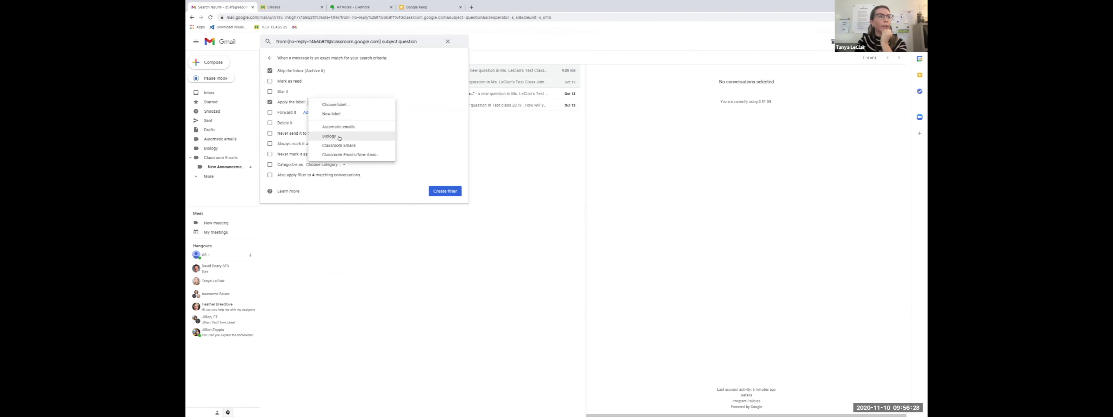
pyautogui.click(348, 147)
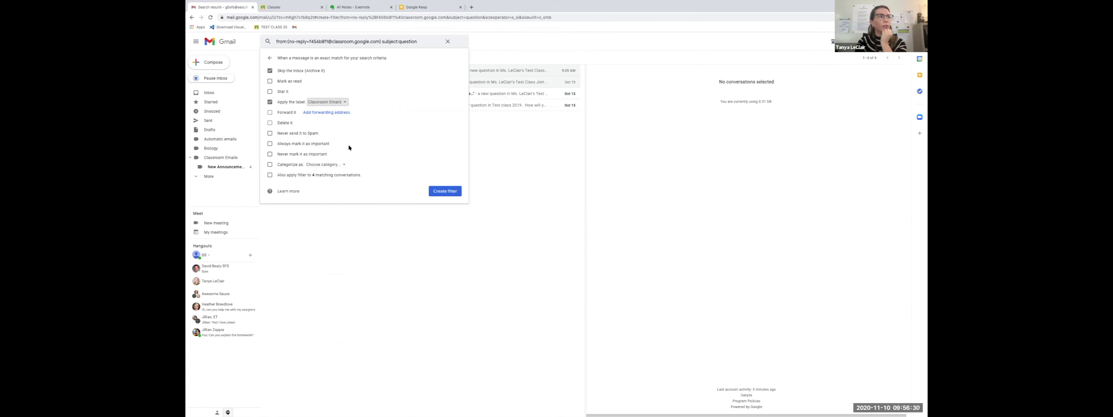
pyautogui.click(271, 176)
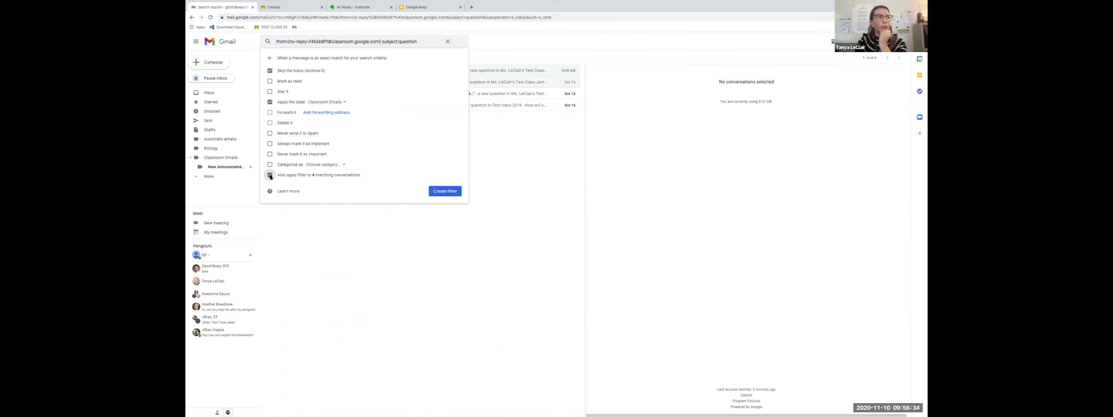
pyautogui.click(437, 193)
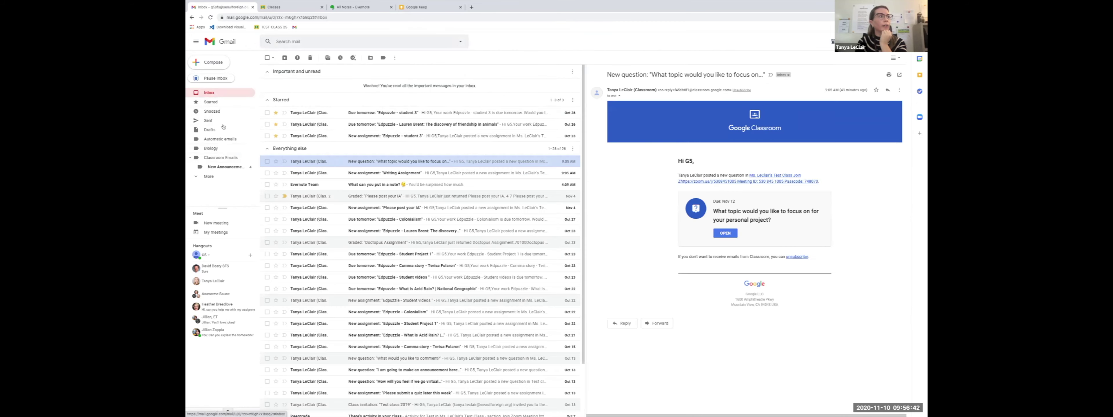
# Step: Open the Classroom Emails label and check the question messages filed under it
pyautogui.click(208, 176)
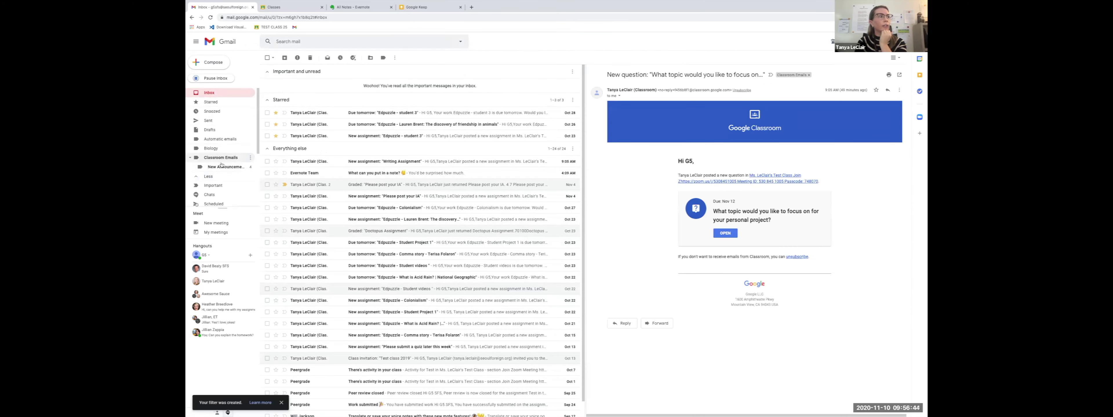
pyautogui.click(228, 162)
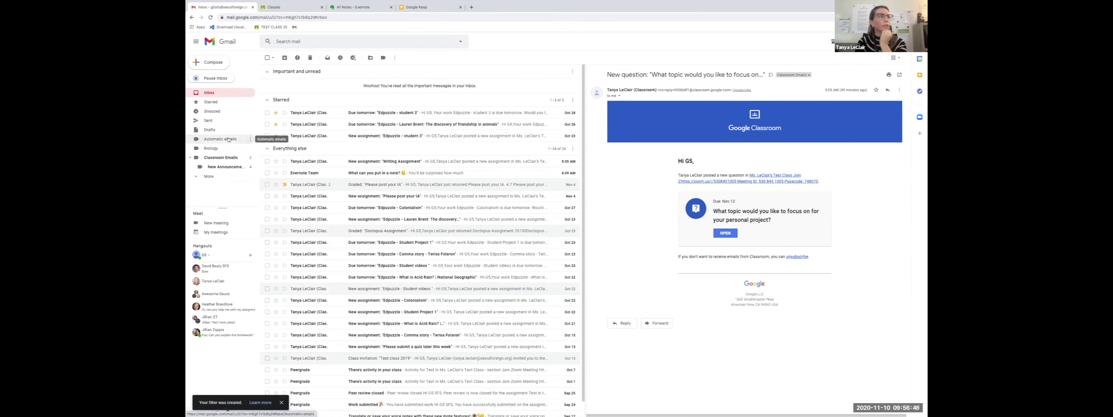
pyautogui.click(228, 162)
pyautogui.click(208, 176)
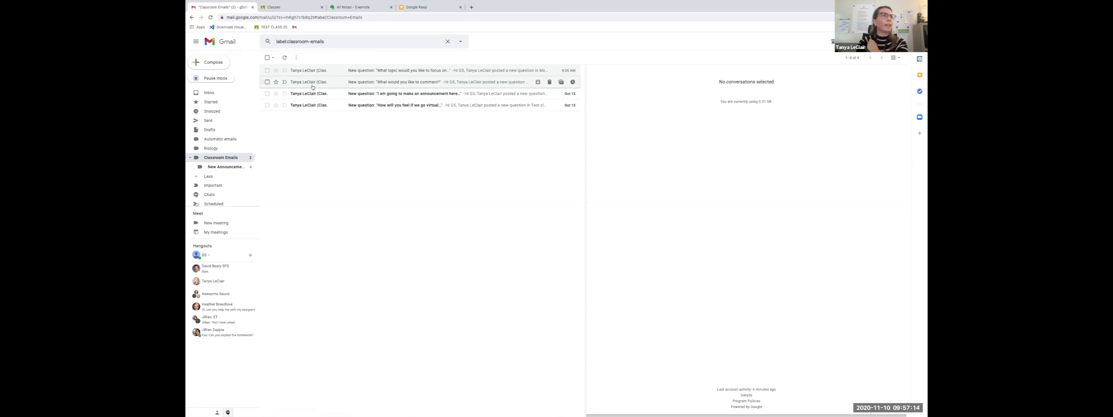
# Step: Return to the inbox and star the "Please post your IA" new assignment and the "Edpuzzle - Colonialism" due tomorrow message
pyautogui.click(216, 91)
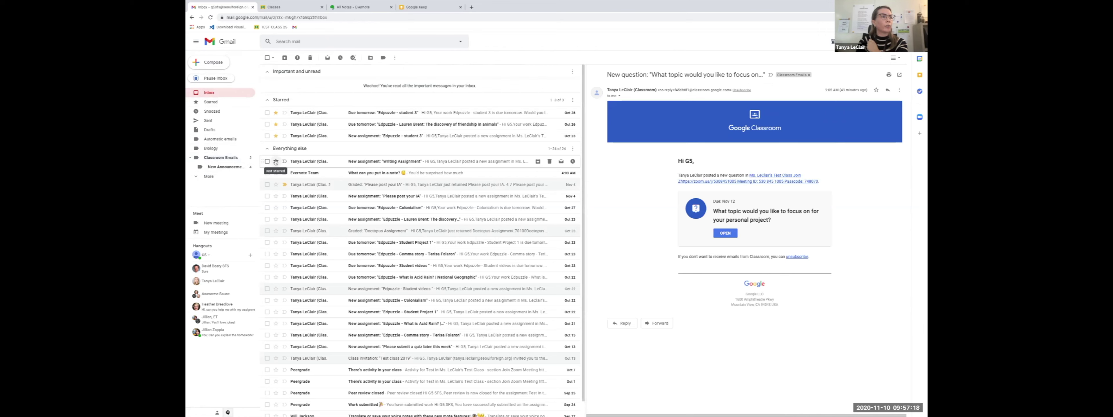
pyautogui.click(275, 196)
pyautogui.click(276, 209)
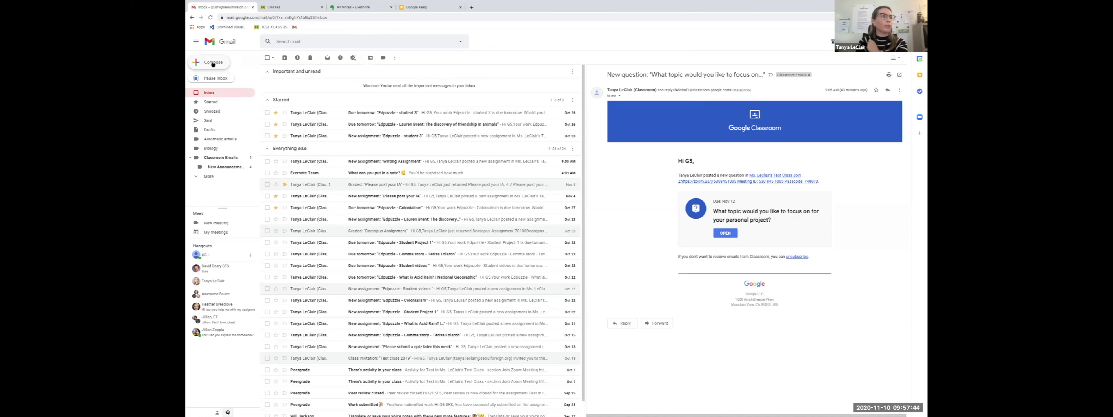
# Step: Start a new email, check its scheduled sending option, and try to send it without a recipient
pyautogui.click(213, 63)
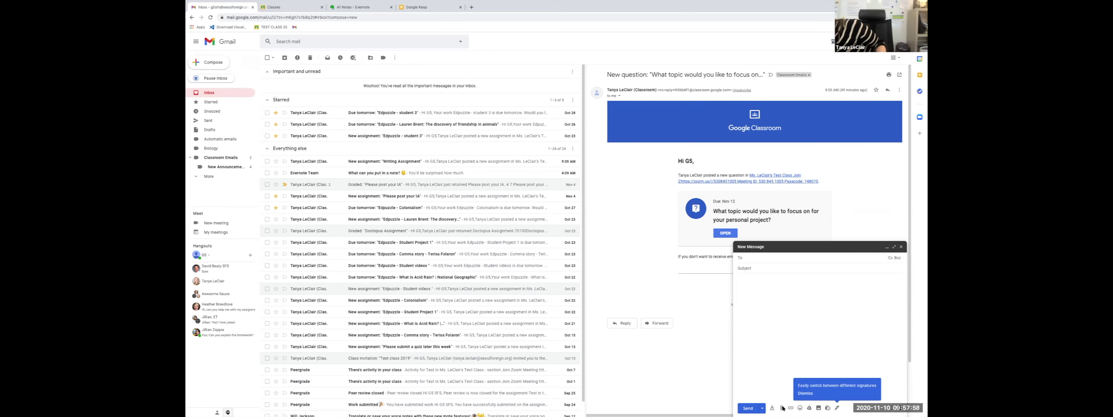
pyautogui.click(762, 409)
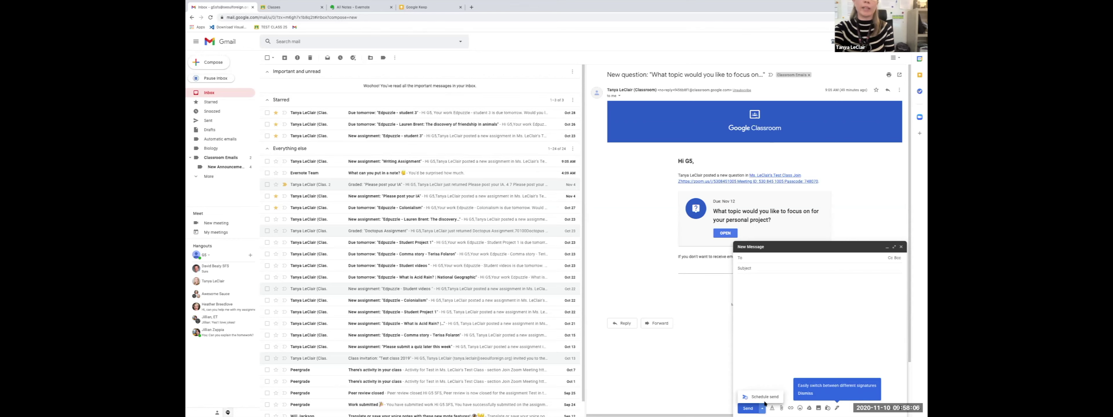
pyautogui.click(763, 407)
pyautogui.click(751, 408)
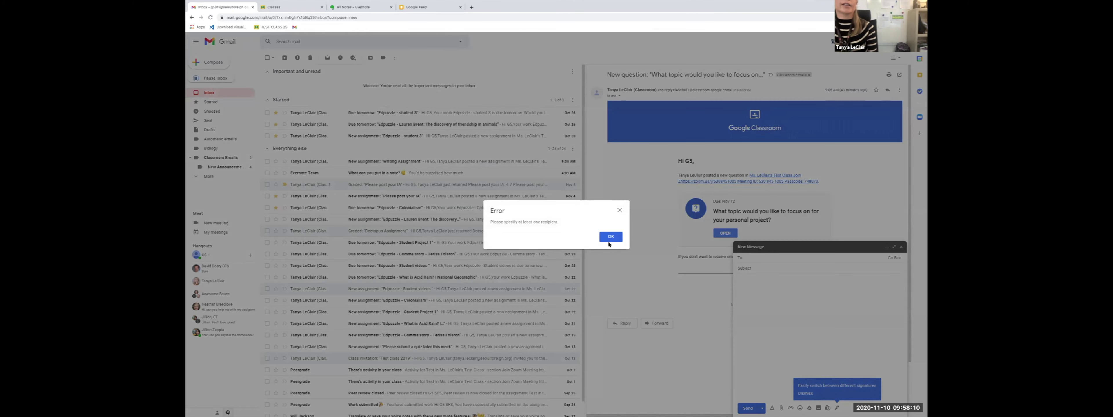
pyautogui.click(618, 210)
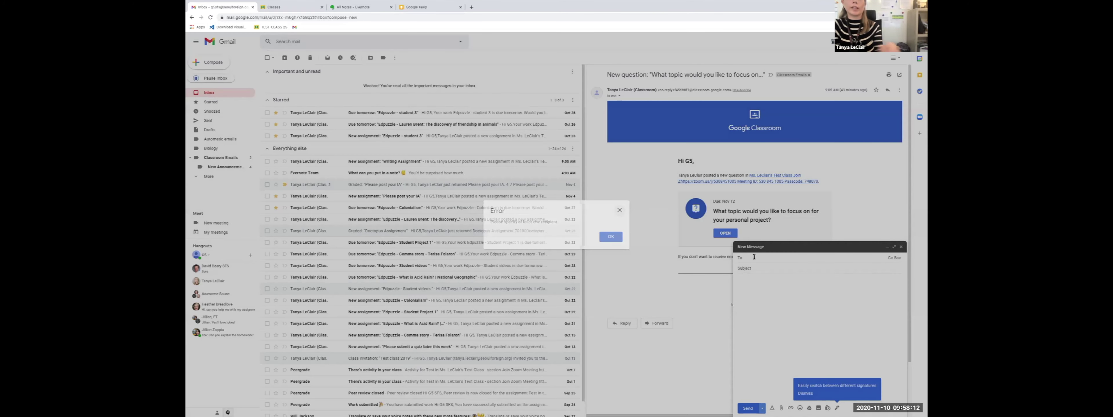
# Step: Address the email to a suggested contact, try to schedule it for this afternoon at 1:00 PM, and close it as a draft
pyautogui.write('jeff')
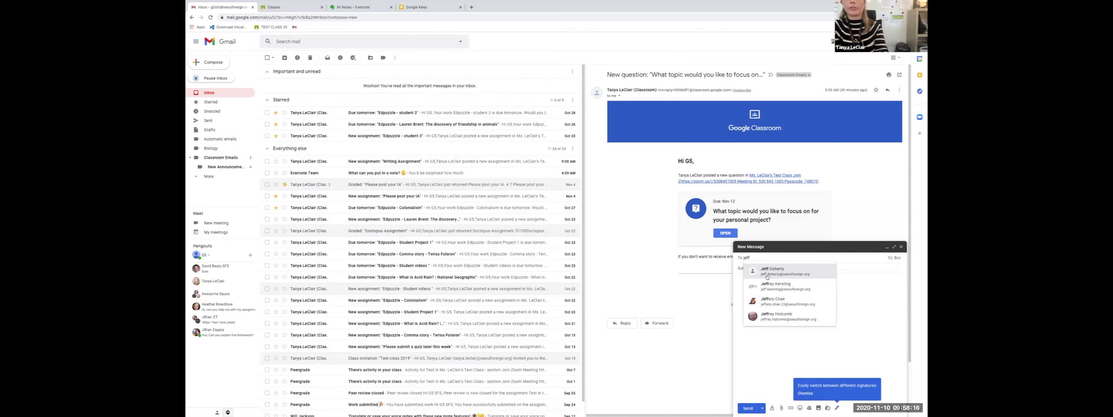
pyautogui.click(769, 316)
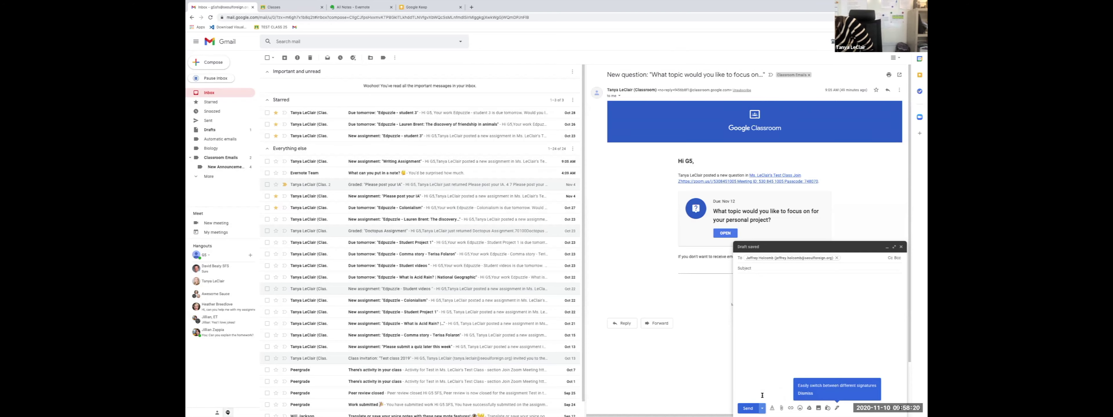
pyautogui.click(762, 408)
pyautogui.click(773, 396)
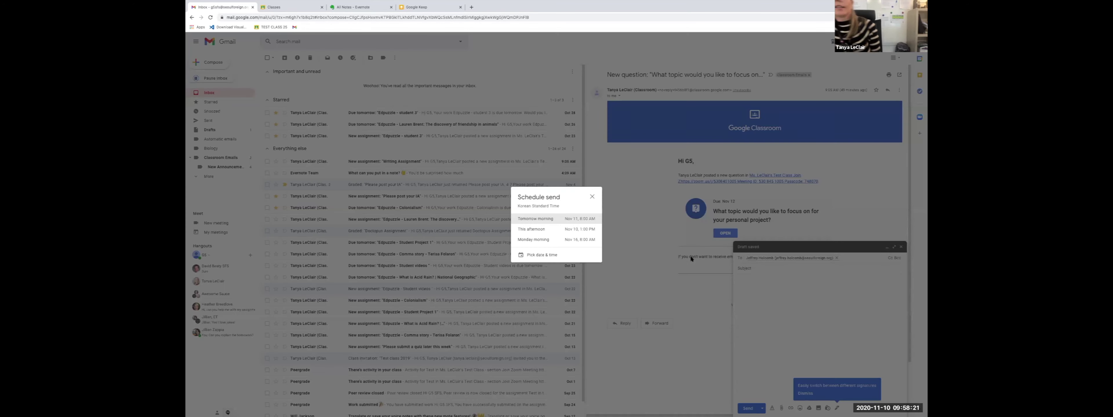
pyautogui.click(590, 231)
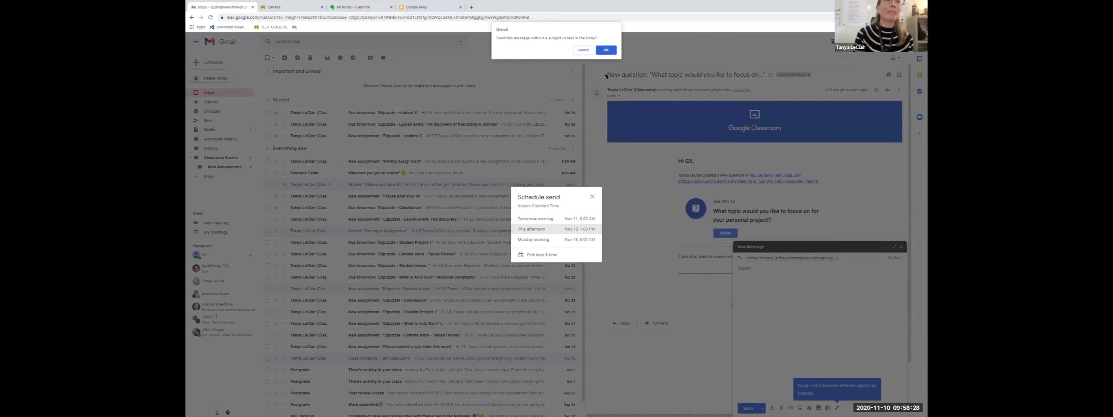
pyautogui.click(583, 50)
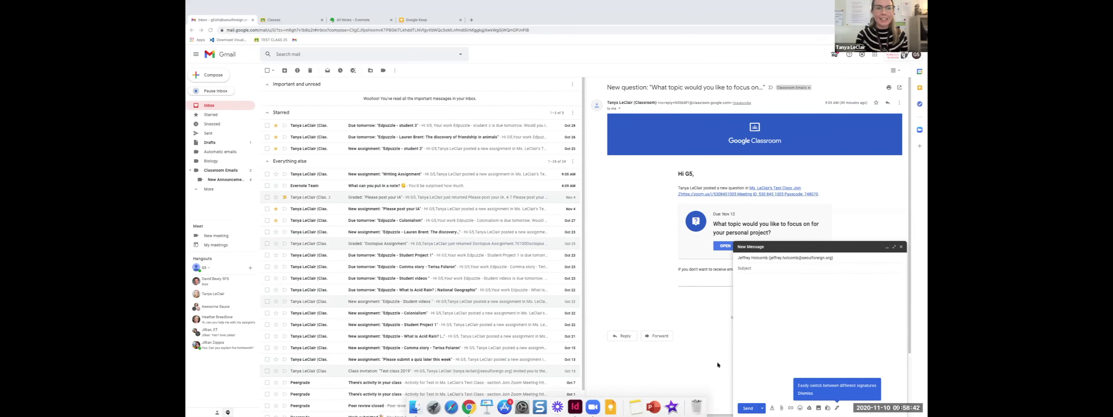
pyautogui.moveTo(922, 414)
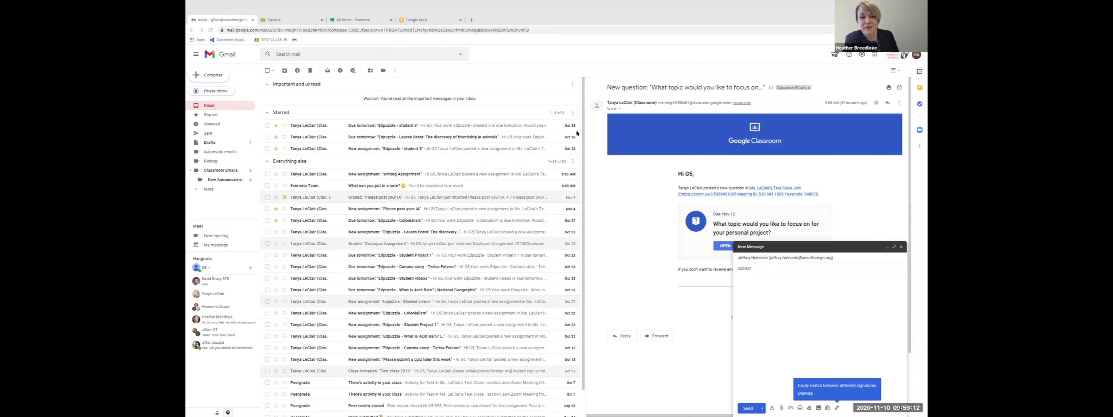
pyautogui.click(901, 247)
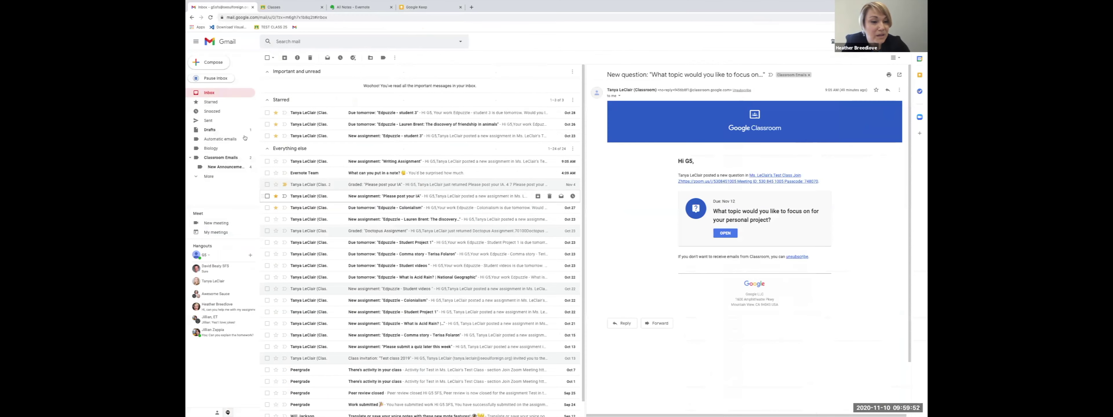
# Step: Open All Mail from the expanded label list, look through its labeled messages, and switch to the "Pro Tips & Tricks" presentation slide
pyautogui.click(196, 176)
pyautogui.scroll(-3, 215, 182)
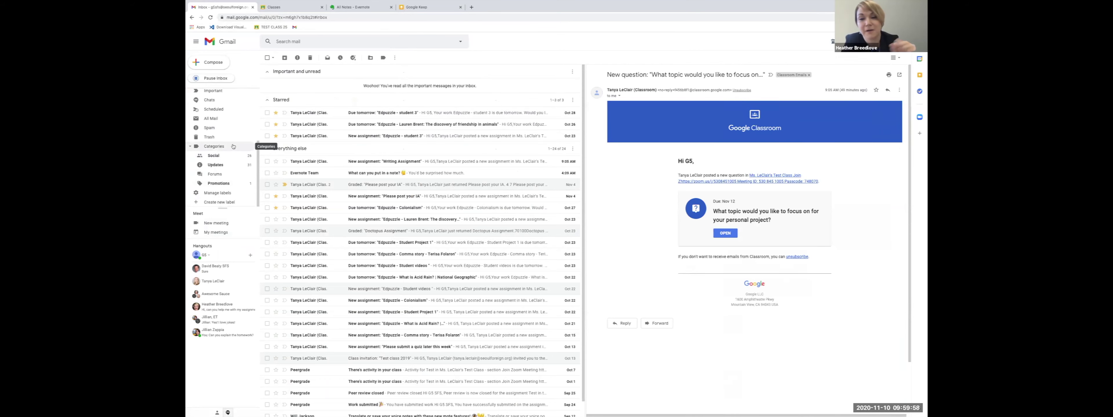
pyautogui.click(219, 118)
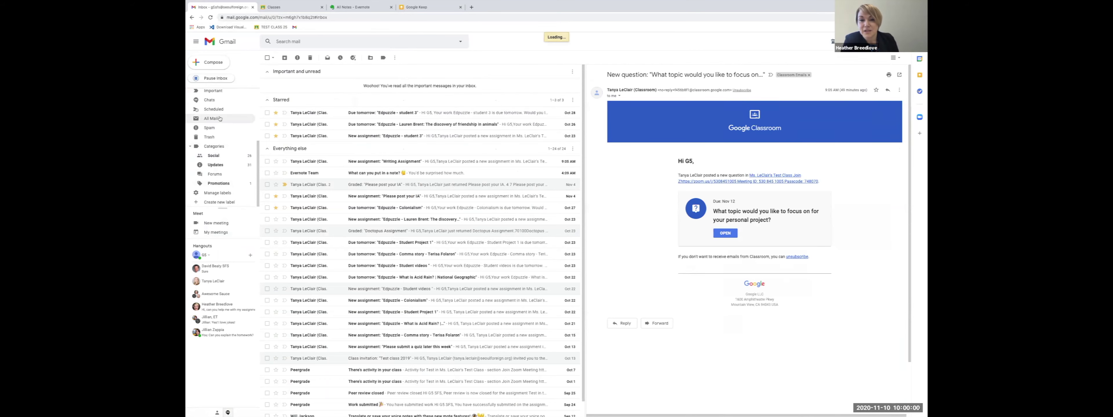
pyautogui.scroll(-5, 335, 125)
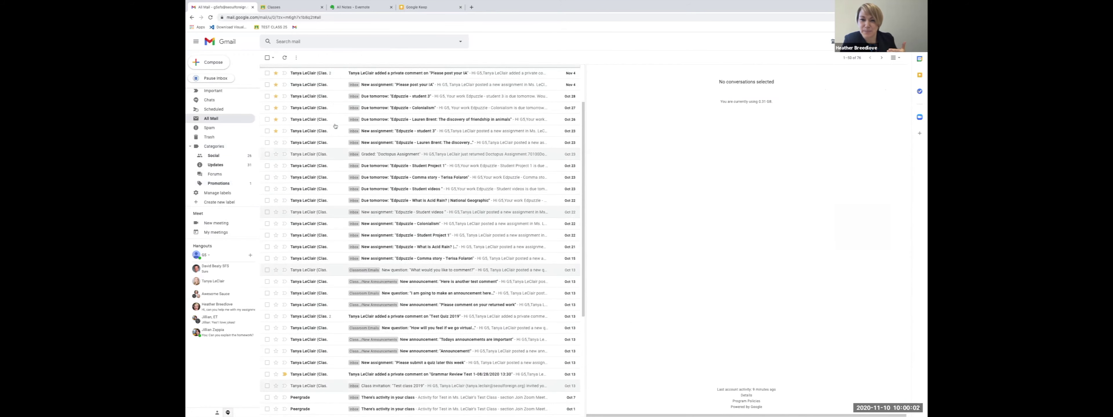
pyautogui.scroll(3, 334, 126)
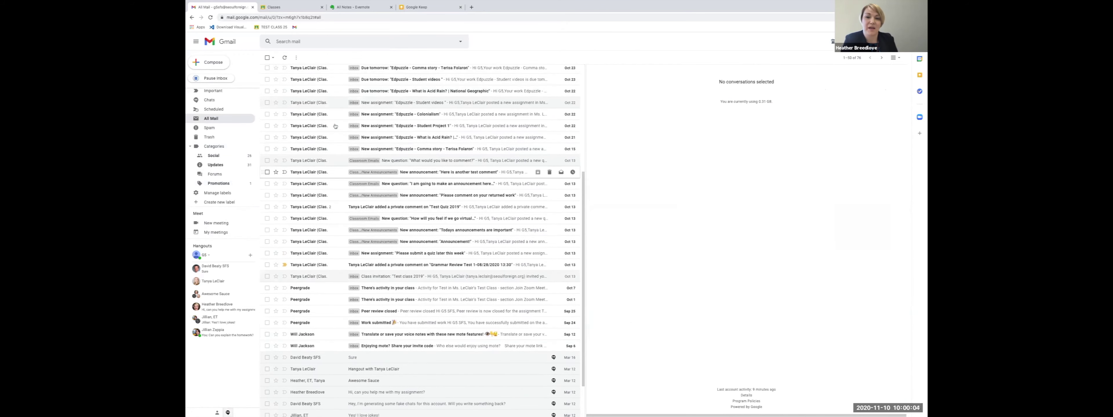
pyautogui.scroll(3, 334, 126)
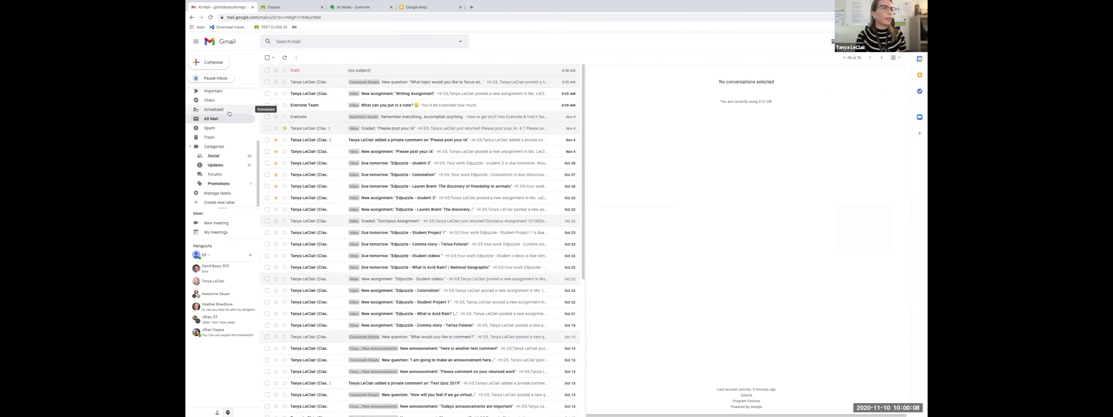
pyautogui.scroll(3, 228, 114)
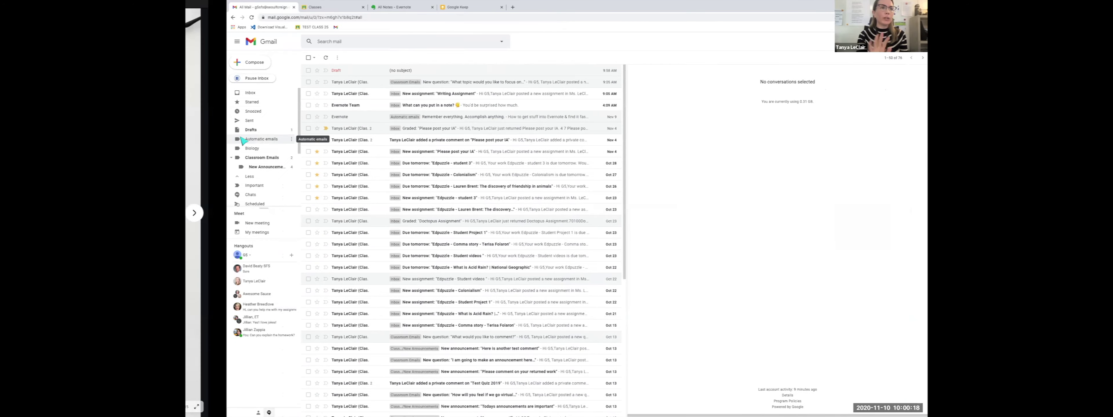
pyautogui.hotkey('alt', 'Tab')
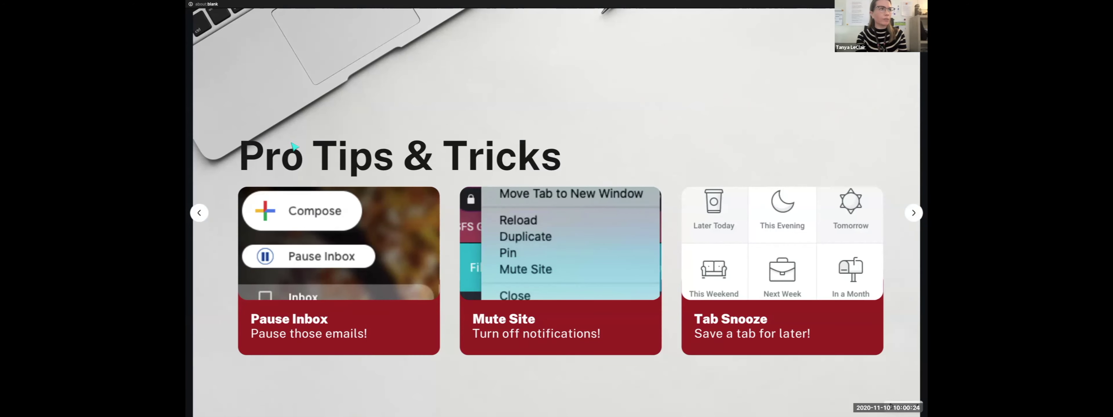
# Step: Return to Gmail, open the Pause Inbox dialog, review its unpause durations, and close the dialog
pyautogui.hotkey('ctrl', 'Right')
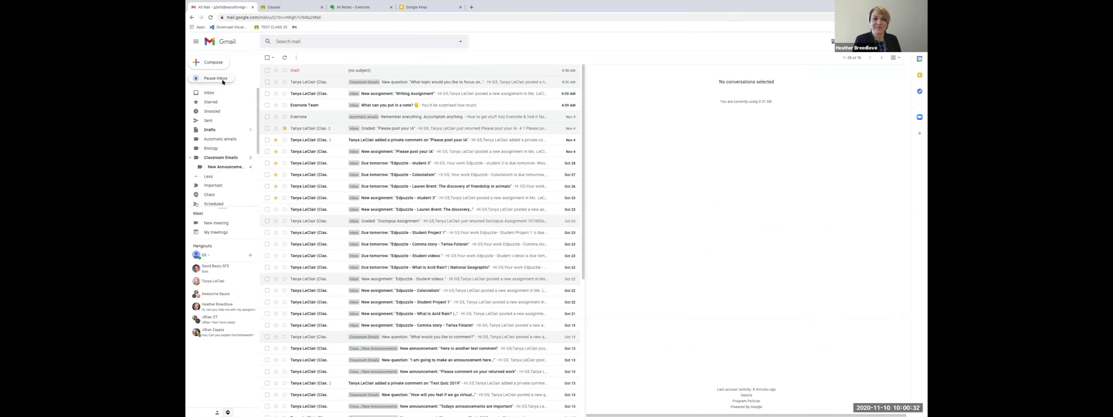
pyautogui.scroll(5, 215, 84)
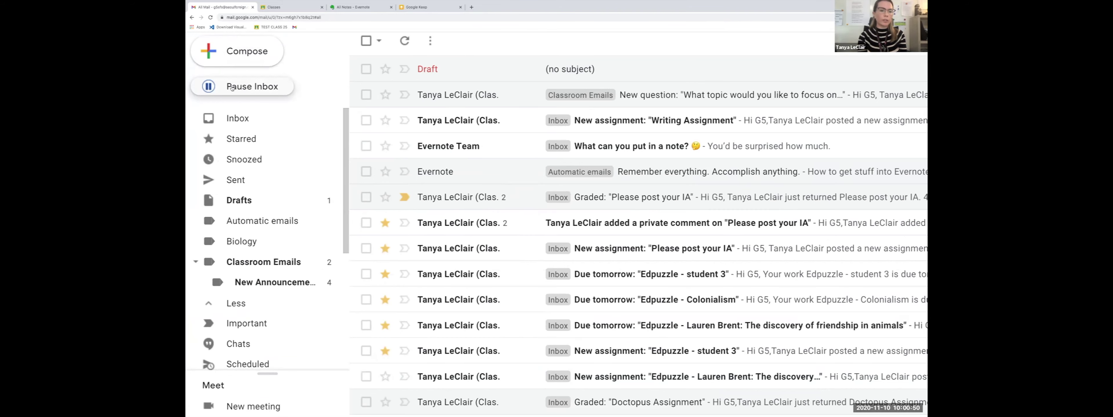
pyautogui.press('c')
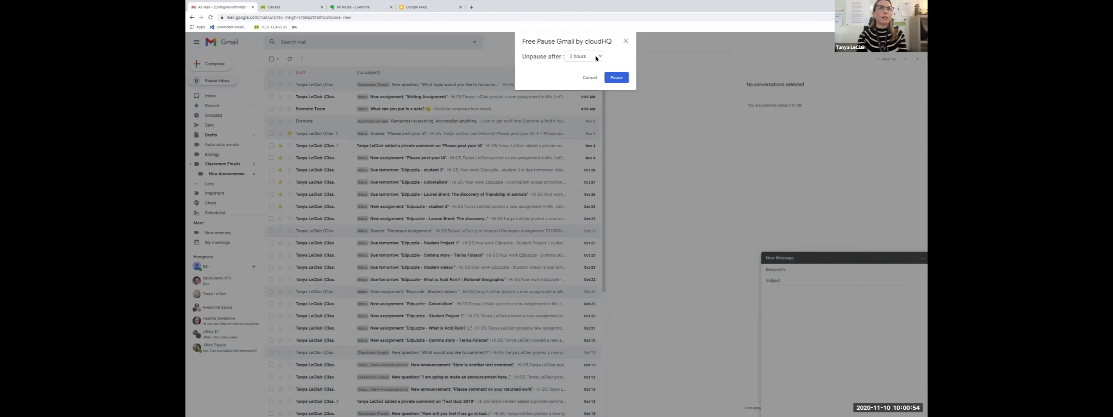
pyautogui.click(595, 55)
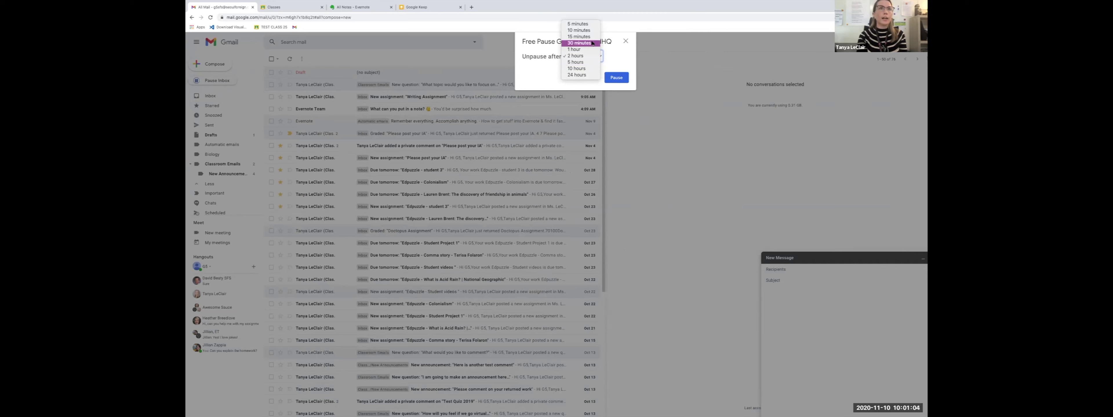
pyautogui.click(611, 54)
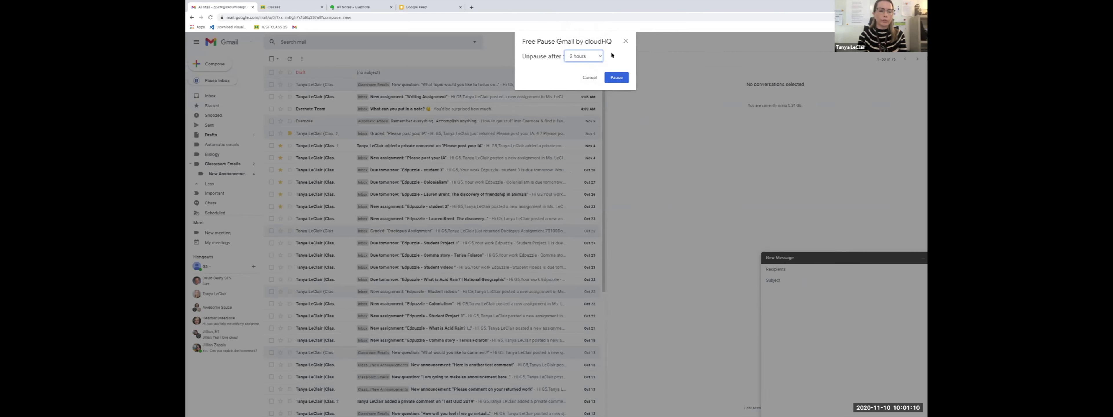
pyautogui.click(614, 77)
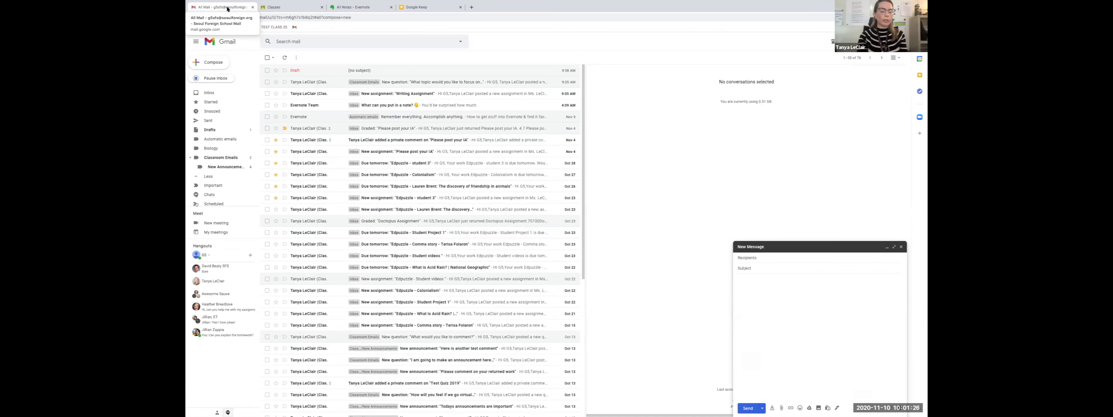
# Step: Check the Gmail browser tab's options for muting the site, and return to the "Pro Tips & Tricks" slide
pyautogui.rightClick(227, 8)
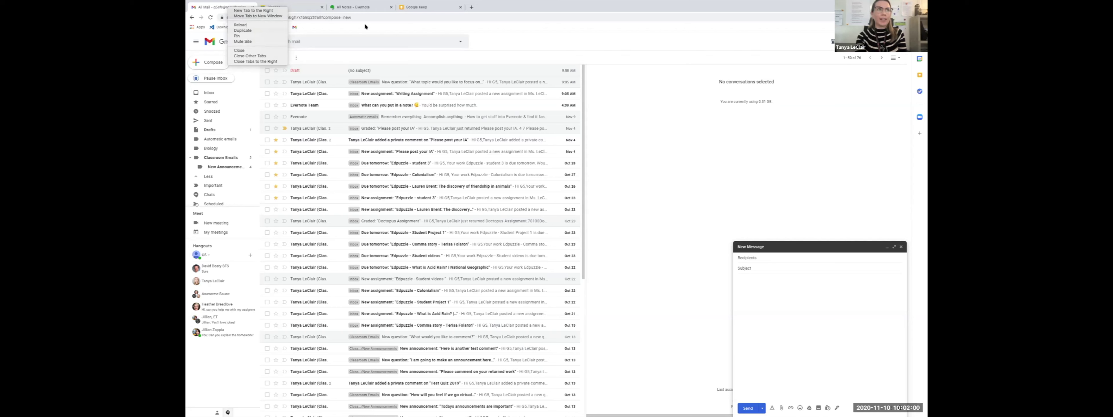
pyautogui.click(463, 58)
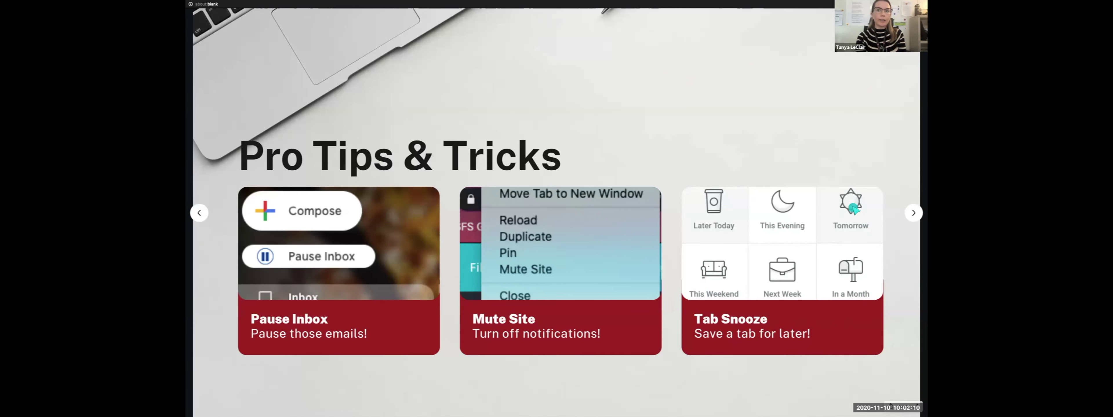
pyautogui.click(877, 173)
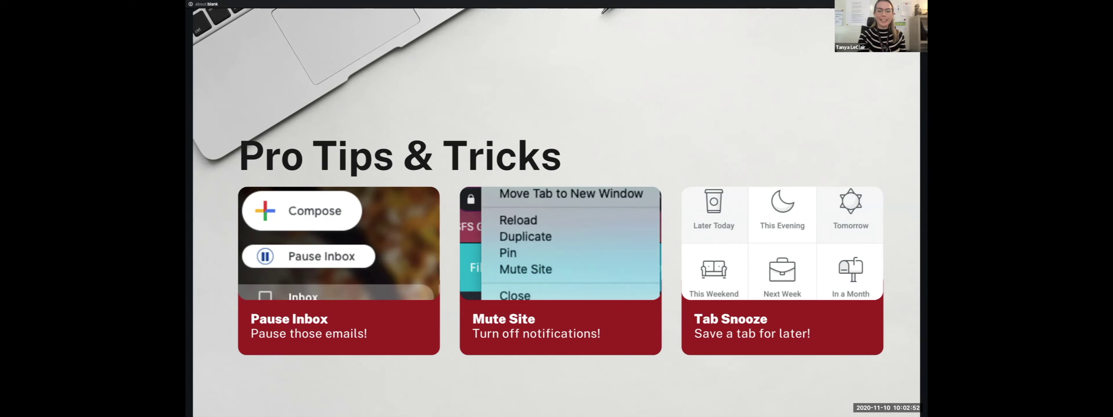
# Step: Switch back to Gmail, open Google Drive from the Google apps, and dismiss the introduction to switching Workspace apps
pyautogui.press('Right')
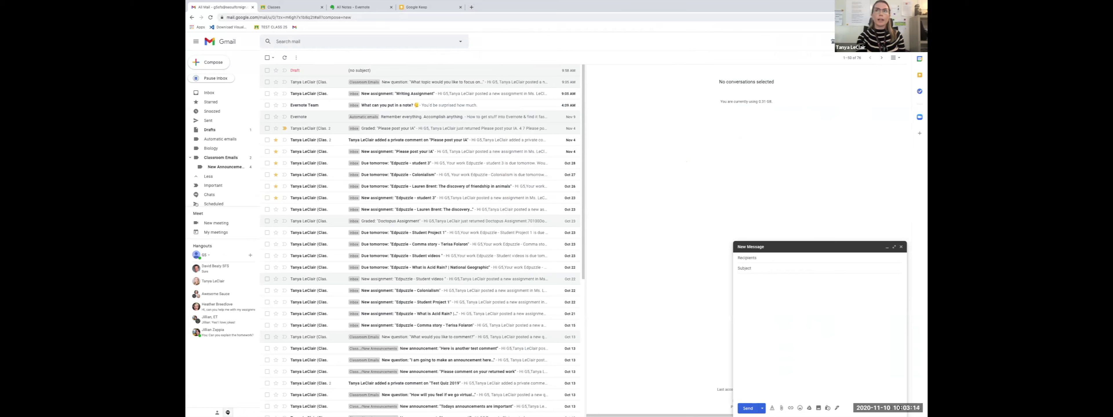
pyautogui.click(901, 41)
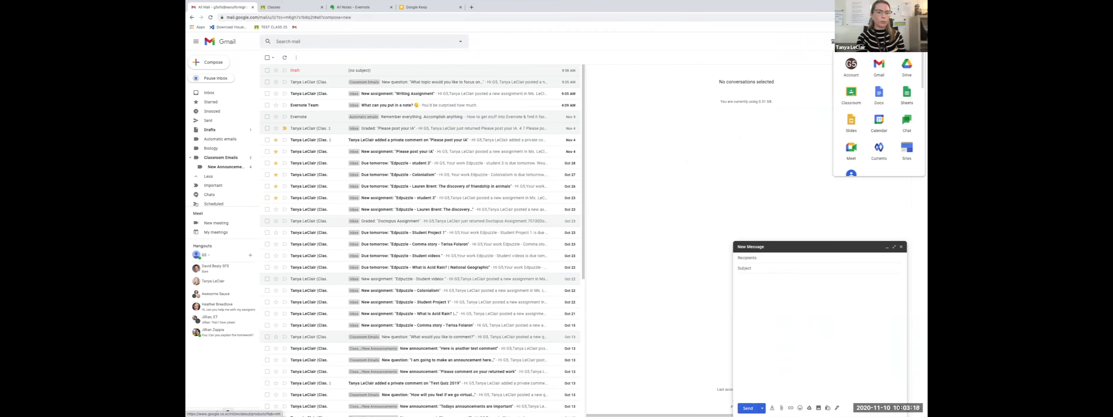
pyautogui.click(906, 69)
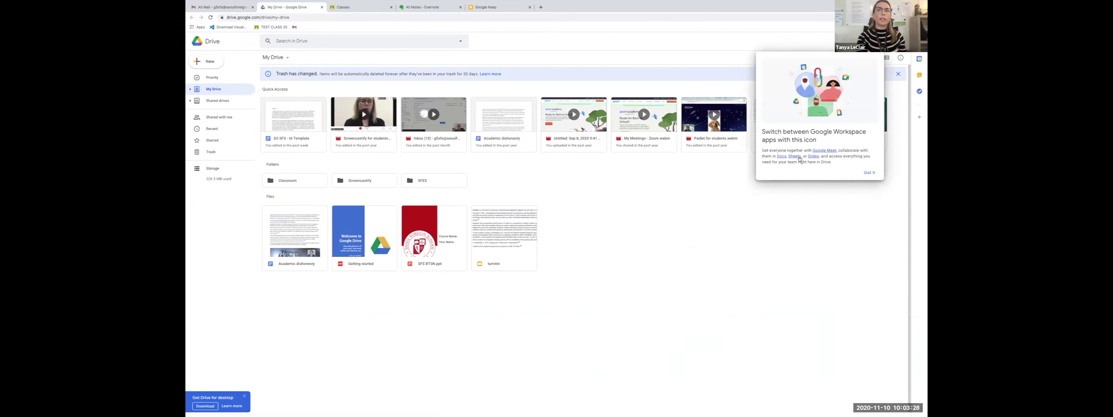
pyautogui.click(868, 174)
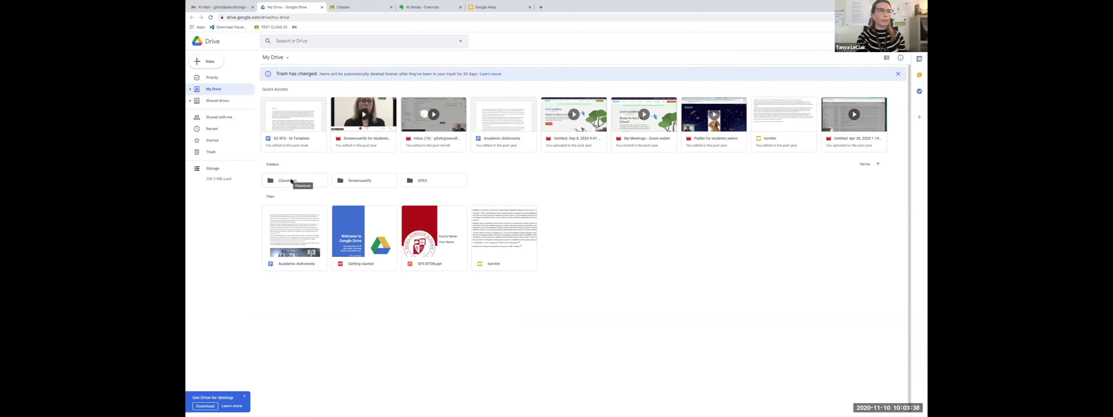
# Step: Browse the Classroom folder in My Drive, look into its "HS Assessment Testing Class HS" subfolder, and return to My Drive
pyautogui.scroll(5, 290, 181)
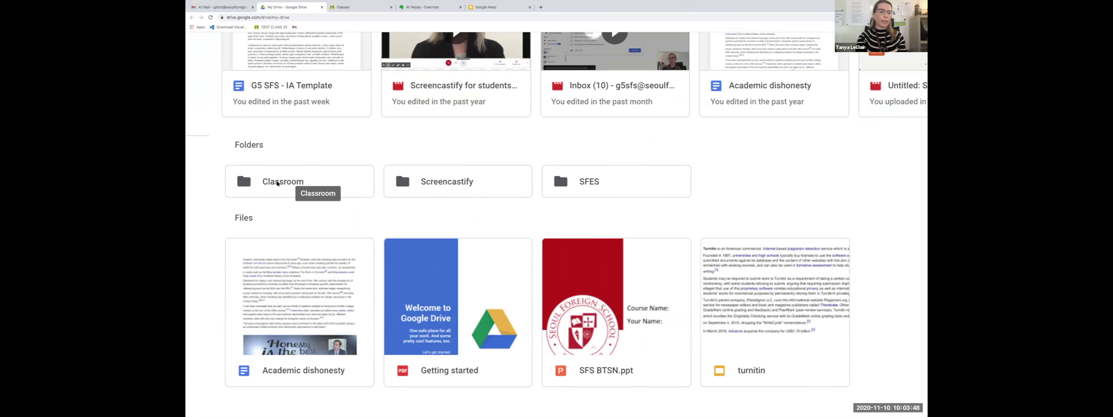
pyautogui.scroll(-5, 277, 183)
pyautogui.click(284, 182)
pyautogui.doubleClick(284, 182)
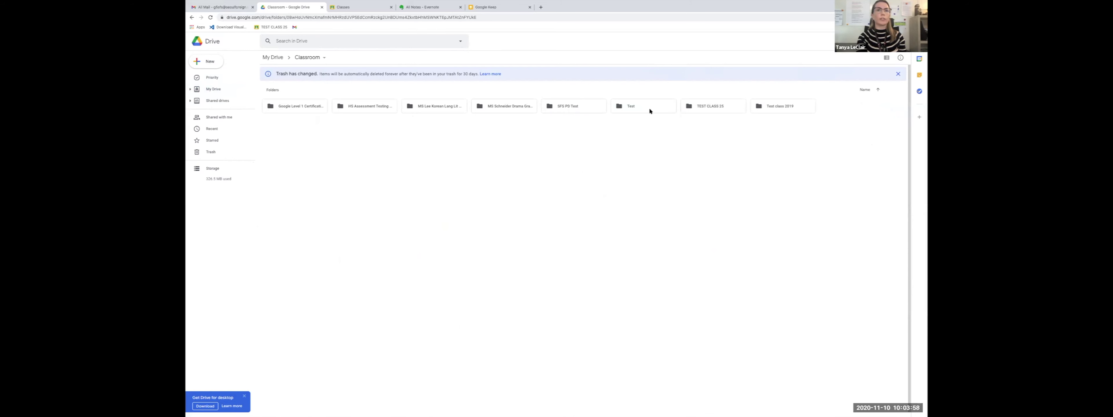
pyautogui.doubleClick(377, 108)
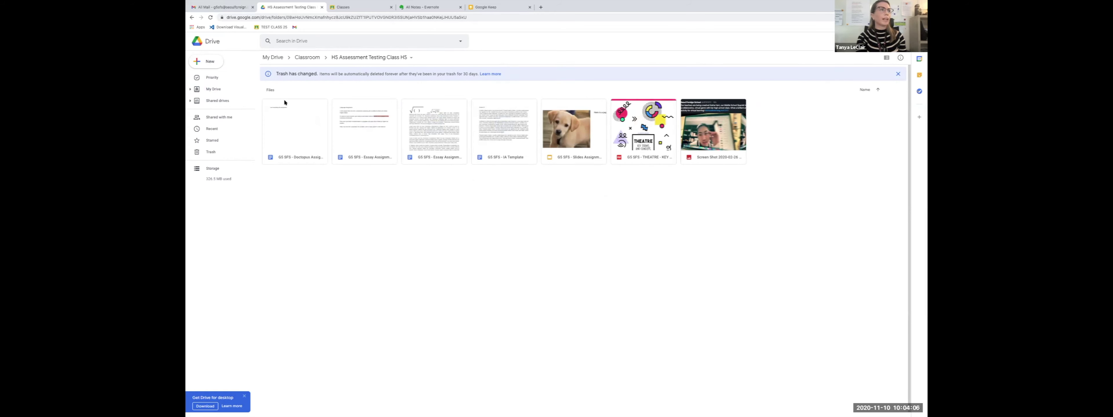
pyautogui.click(307, 59)
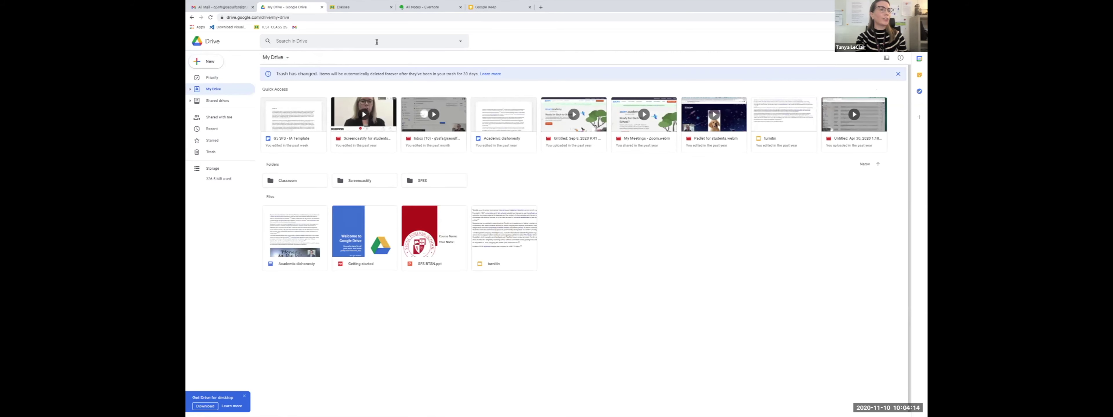
# Step: Review the advanced search options for owner and date modified, and search Drive for files of type Presentations
pyautogui.click(462, 42)
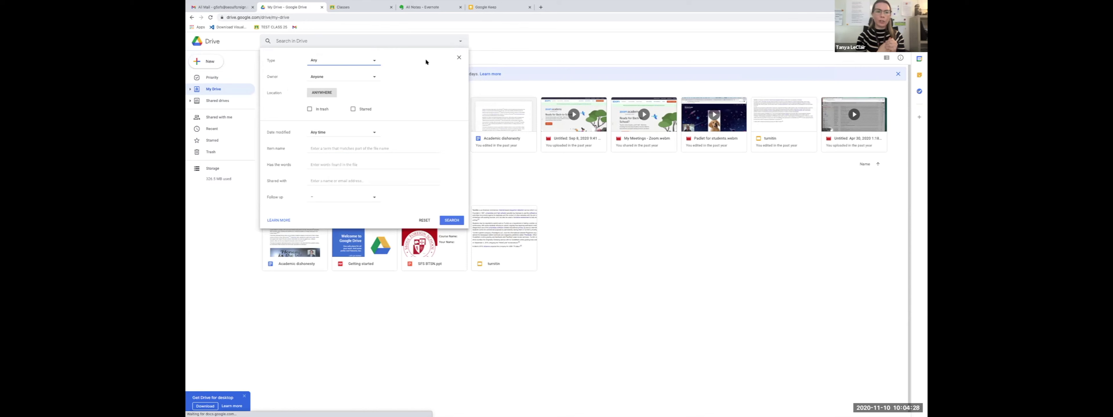
pyautogui.click(374, 61)
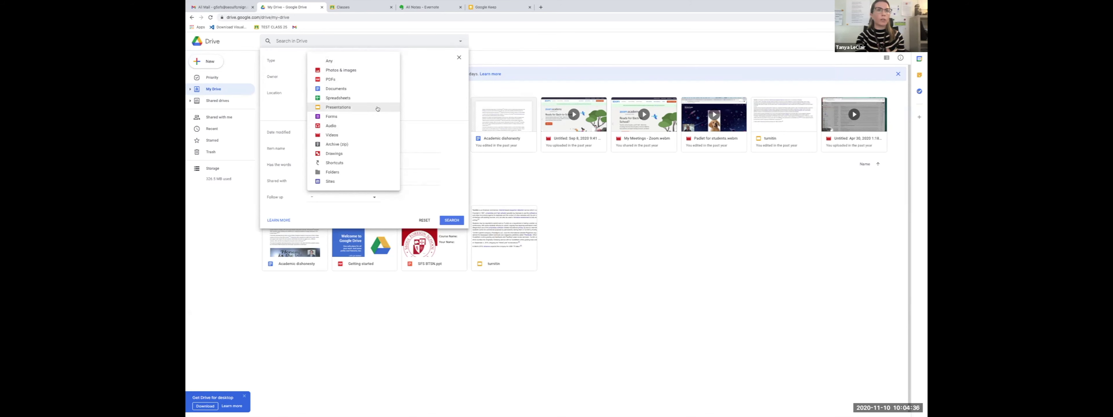
pyautogui.click(367, 108)
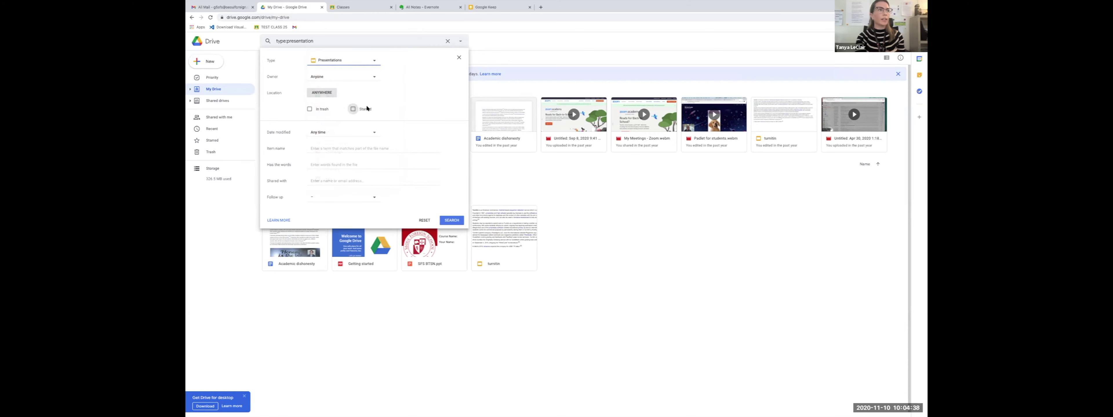
pyautogui.click(375, 77)
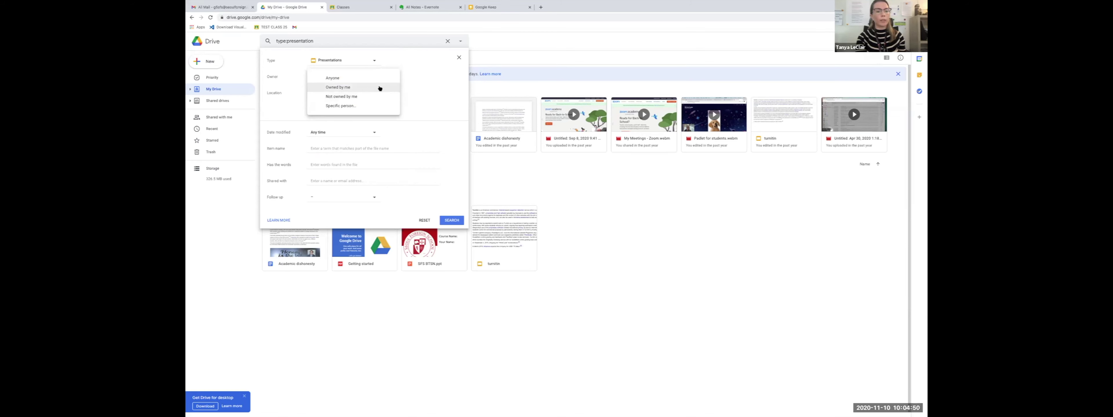
pyautogui.click(419, 95)
pyautogui.click(374, 134)
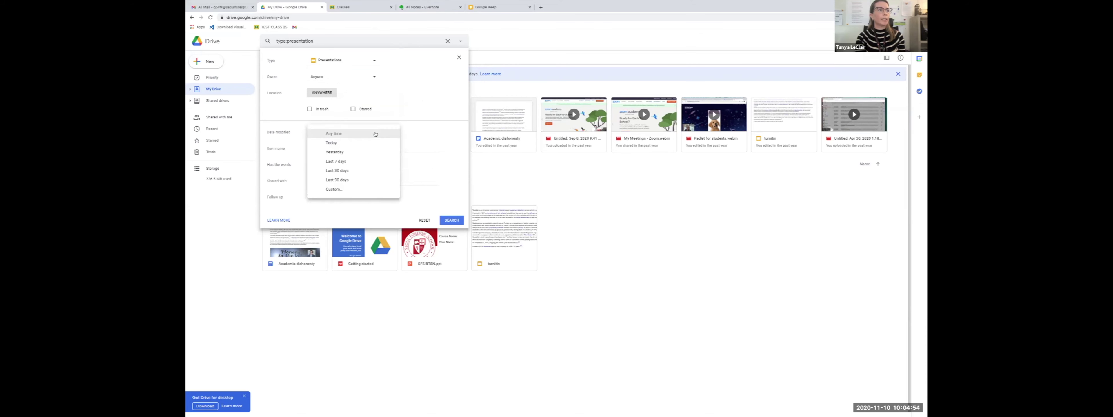
pyautogui.click(414, 118)
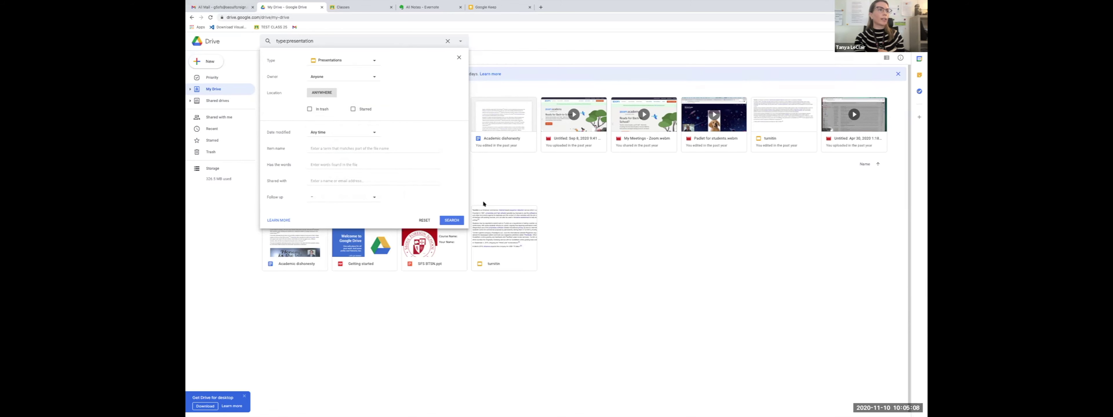
pyautogui.click(456, 220)
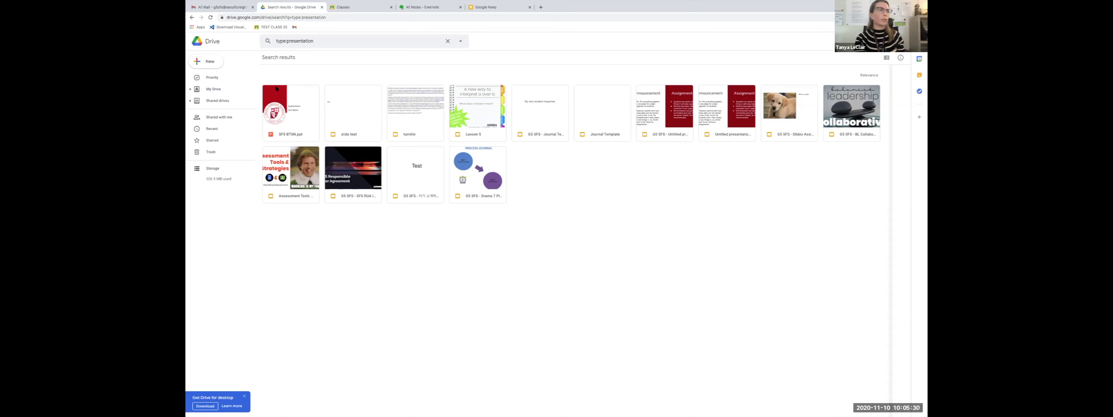
# Step: Return to My Drive, open the "G5 SFS - IA Template" document, star it, and close its tab
pyautogui.click(219, 89)
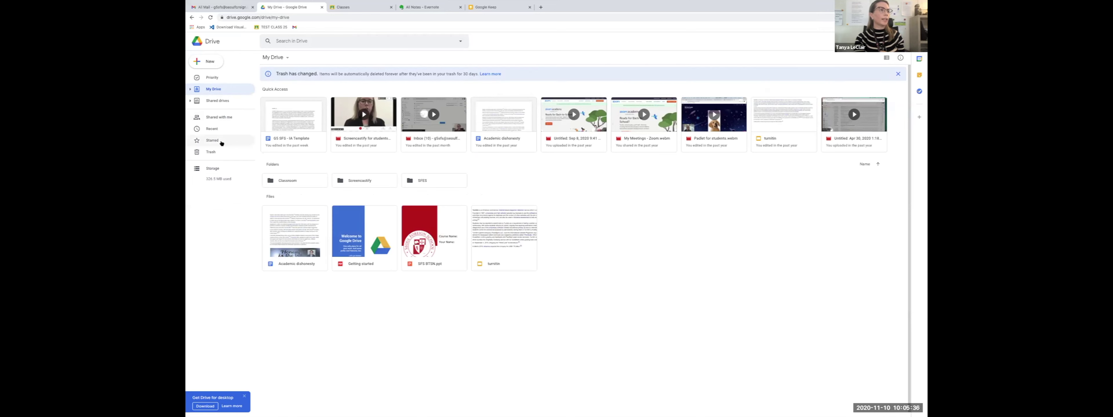
pyautogui.doubleClick(279, 122)
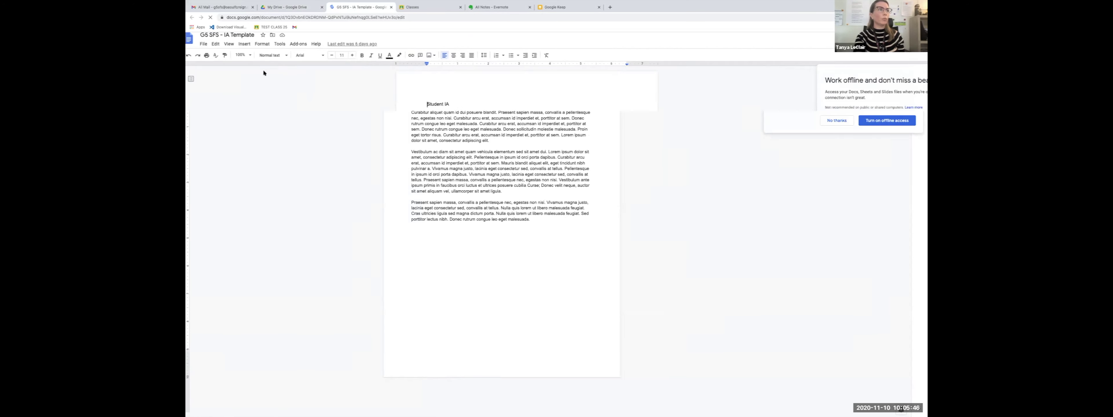
pyautogui.hotkey('ctrl', '+')
pyautogui.hotkey('ctrl', '+')
pyautogui.hotkey('ctrl', '+')
pyautogui.hotkey('ctrl', '+')
pyautogui.hotkey('ctrl', '+')
pyautogui.hotkey('ctrl', '+')
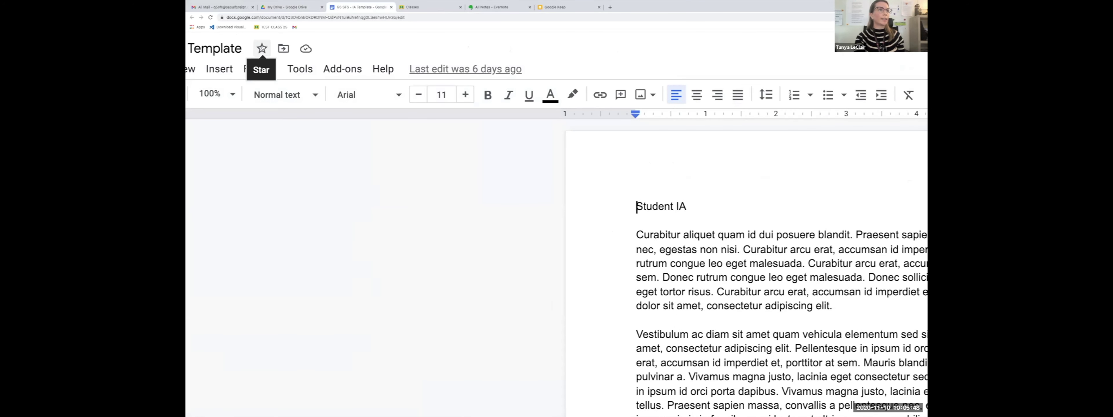
pyautogui.click(261, 48)
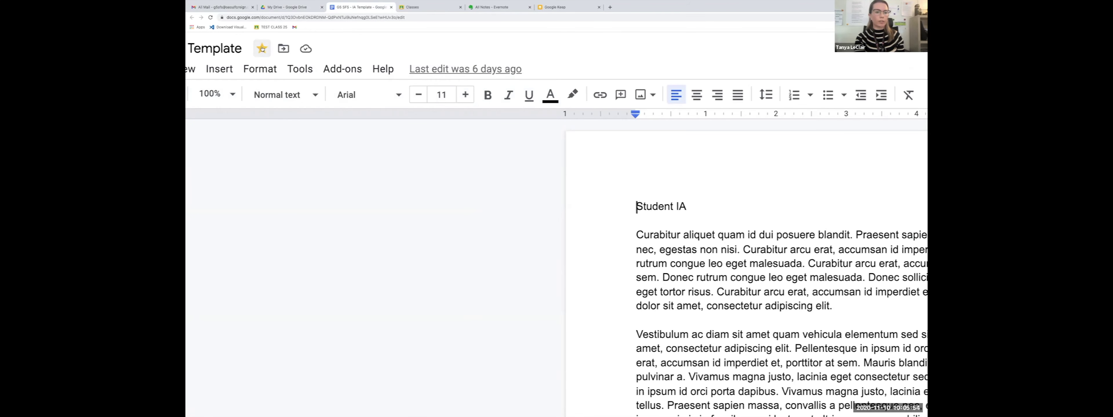
pyautogui.click(391, 7)
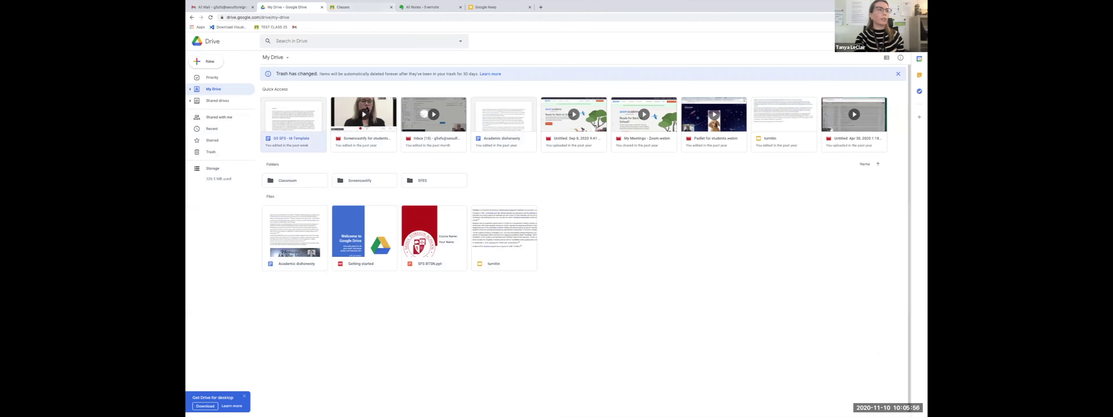
# Step: View the Starred files and the Priority page in Drive
pyautogui.click(222, 142)
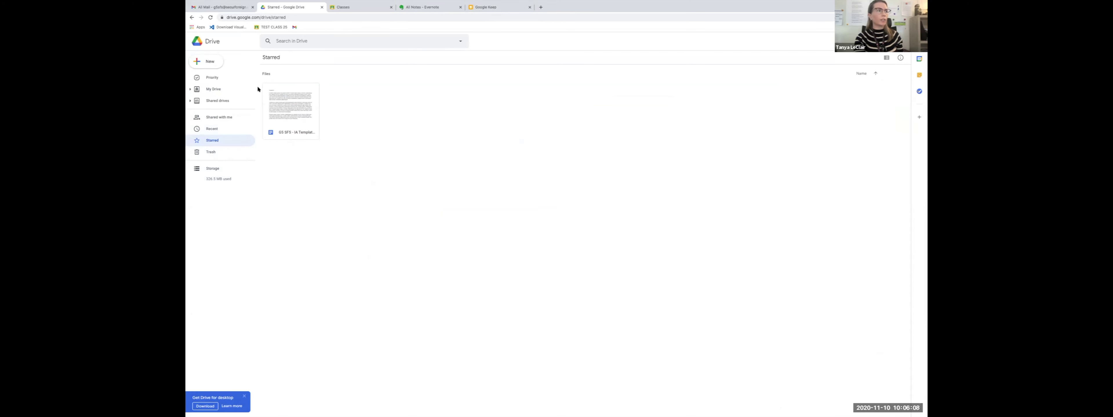
pyautogui.click(217, 89)
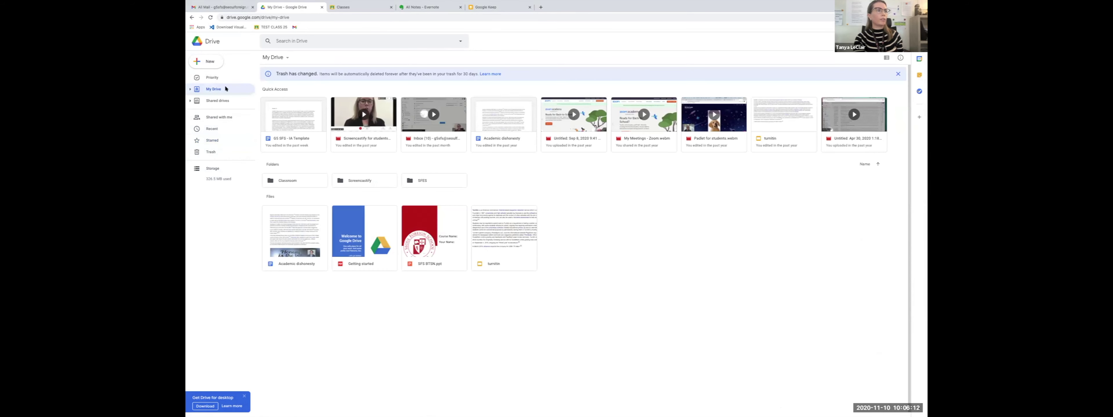
pyautogui.click(218, 78)
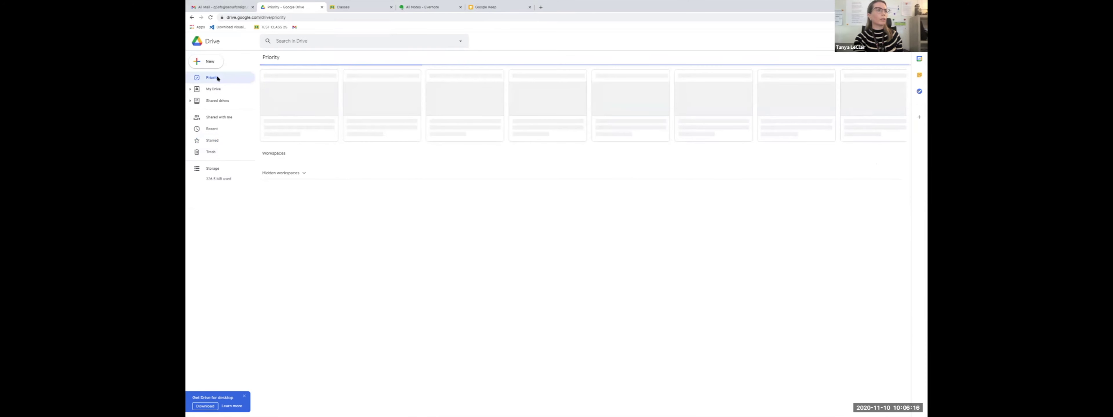
pyautogui.click(214, 89)
pyautogui.click(218, 80)
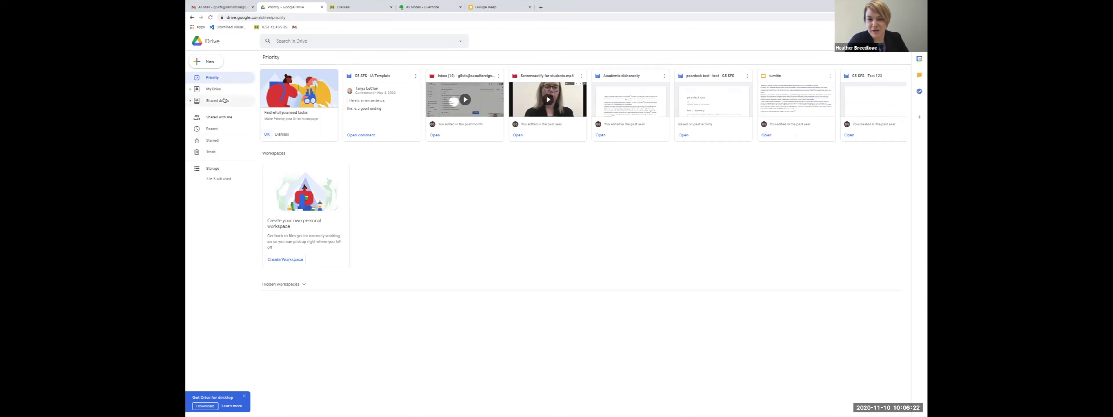
# Step: Open My Drive and change the color of the Classroom folder to green
pyautogui.click(222, 90)
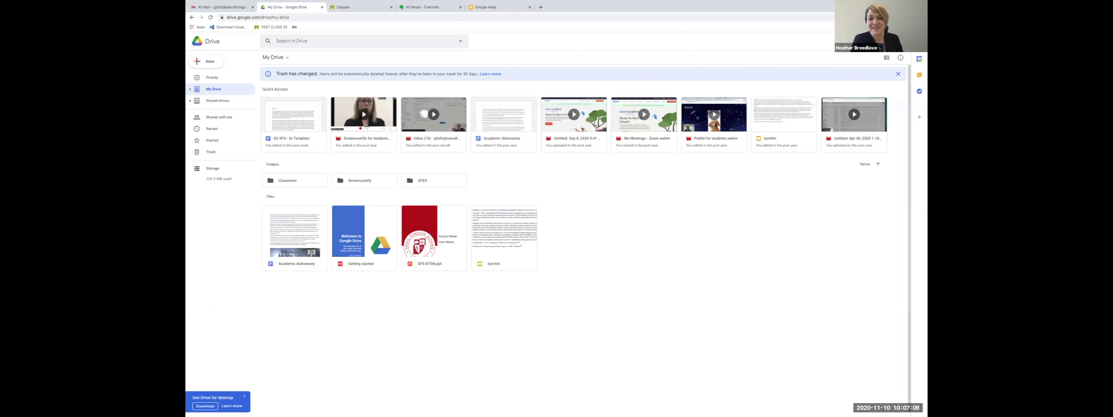
pyautogui.rightClick(273, 182)
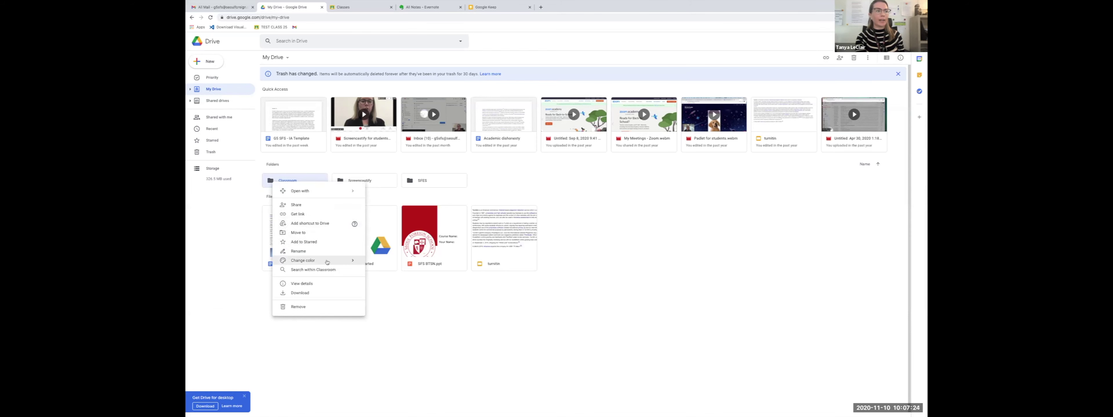
pyautogui.moveTo(327, 262)
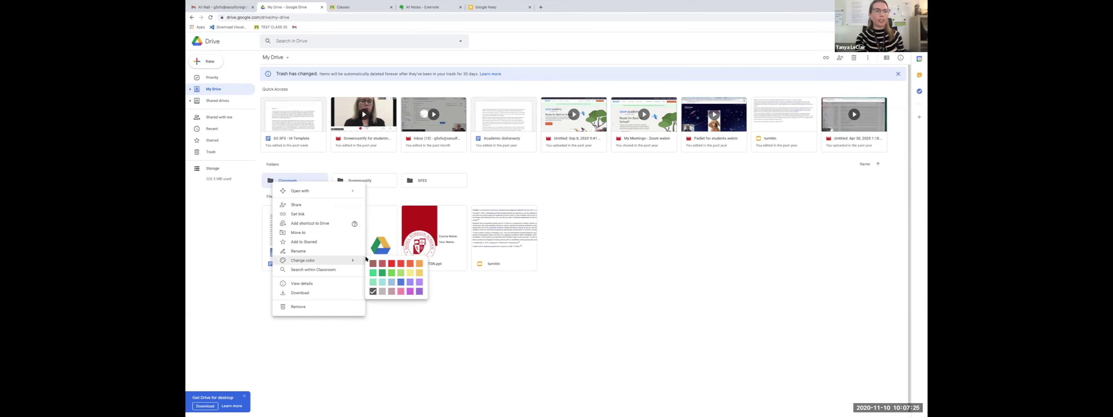
pyautogui.click(382, 273)
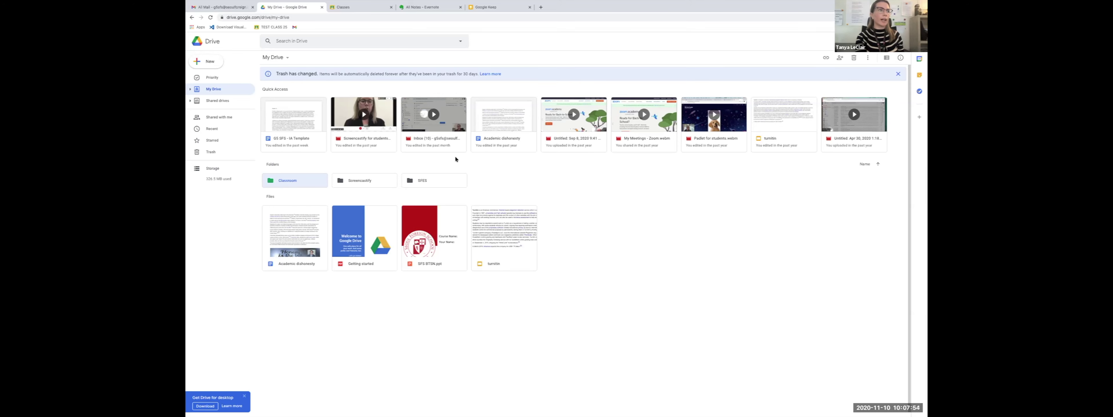
# Step: Switch to the slideshow and bring up the "Finding Assignments" slide
pyautogui.hotkey('ctrl', 'Left')
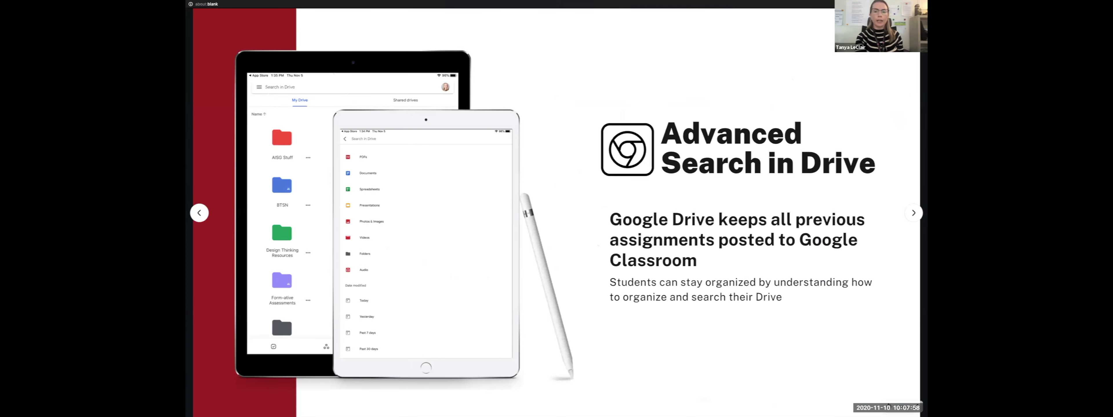
pyautogui.press('Left')
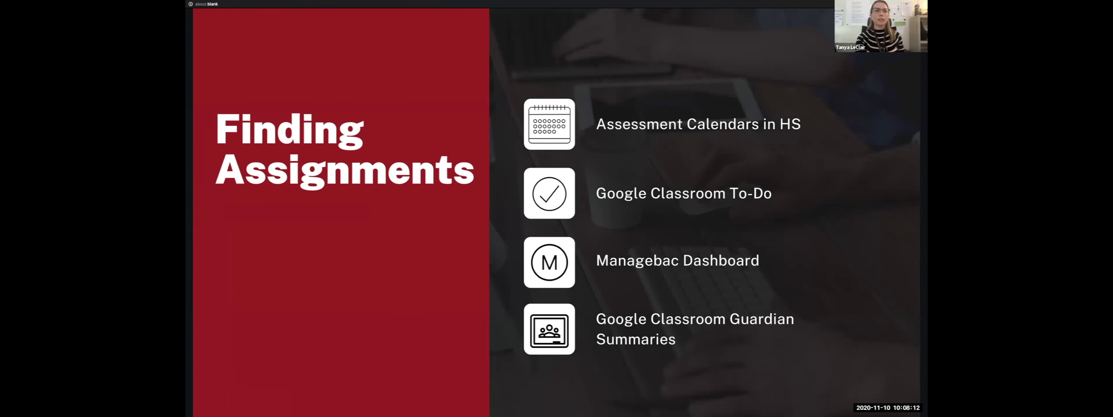
pyautogui.moveTo(470, 413)
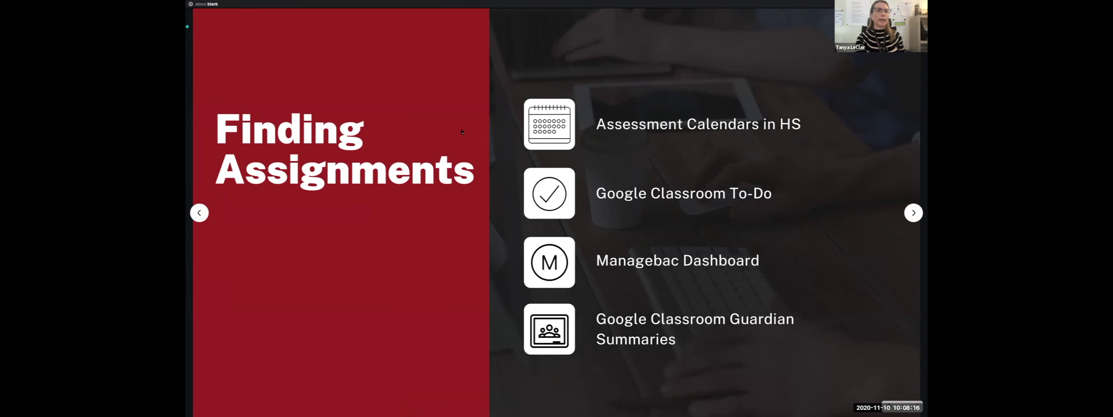
# Step: Switch to Google Classroom in the browser and open the To-do list of assigned work for all classes
pyautogui.hotkey('ctrl', 'Right')
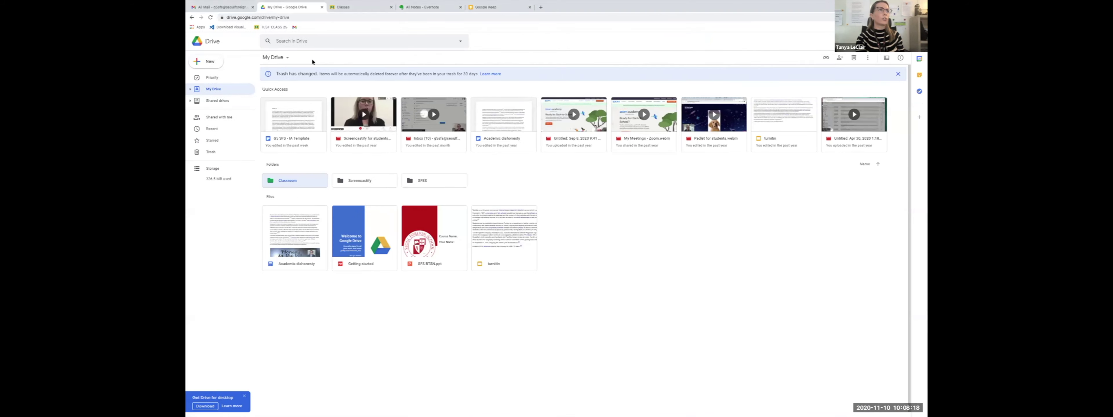
pyautogui.click(358, 7)
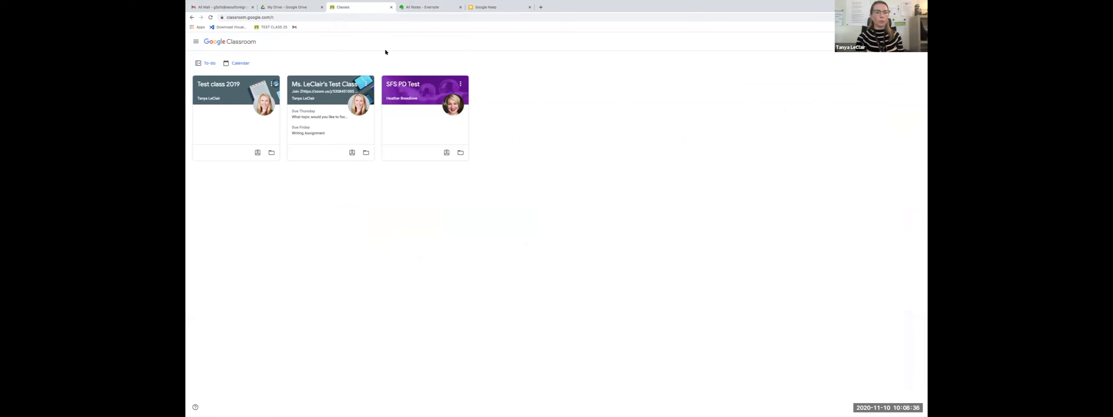
pyautogui.hotkey('ctrl', '+')
pyautogui.hotkey('ctrl', '+')
pyautogui.hotkey('ctrl', '+')
pyautogui.click(206, 64)
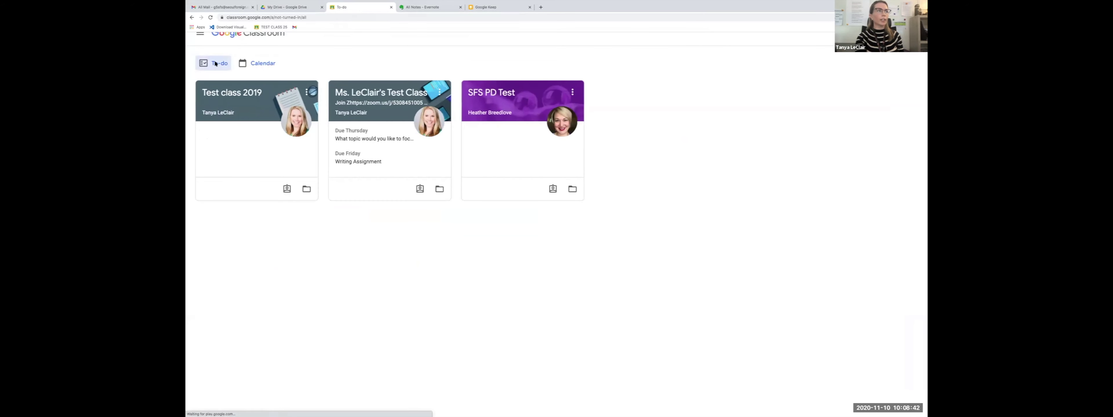
pyautogui.hotkey('ctrl', '0')
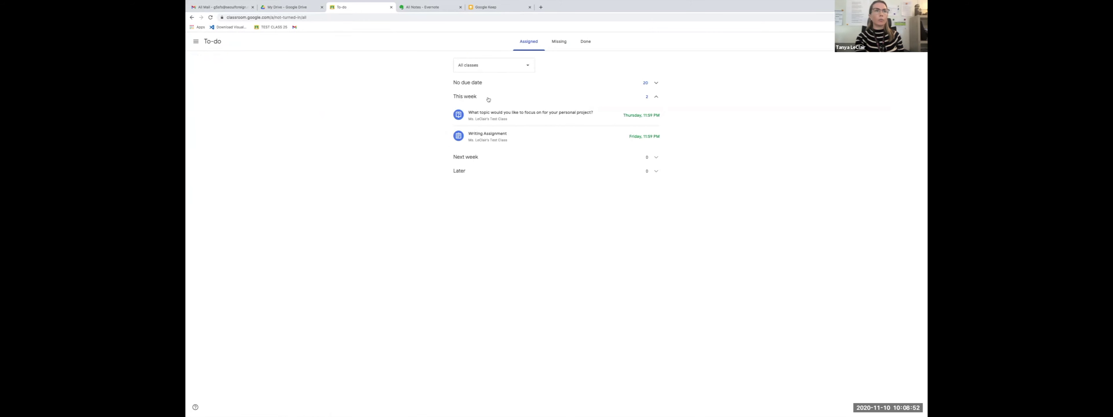
# Step: Filter the assigned to-do work by "Test class 2019", then by the teacher's own test class
pyautogui.click(503, 70)
pyautogui.click(502, 99)
pyautogui.click(509, 71)
pyautogui.click(510, 73)
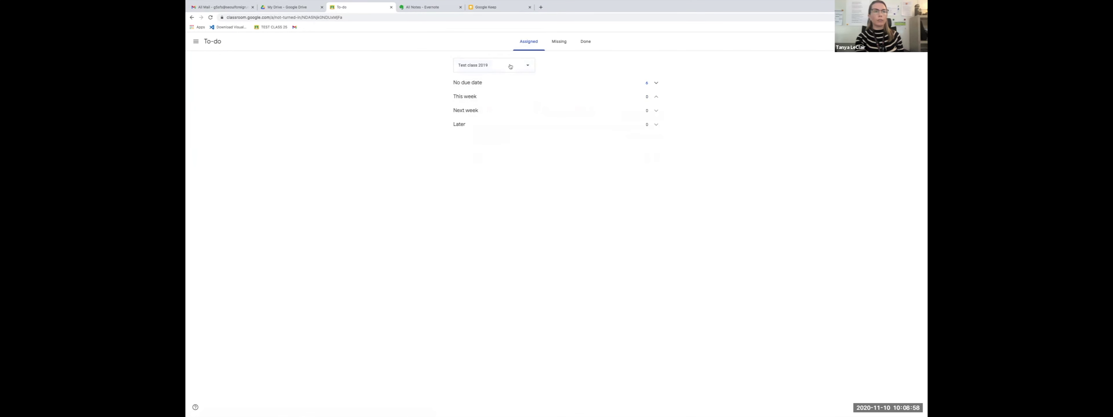
pyautogui.click(510, 66)
pyautogui.click(509, 80)
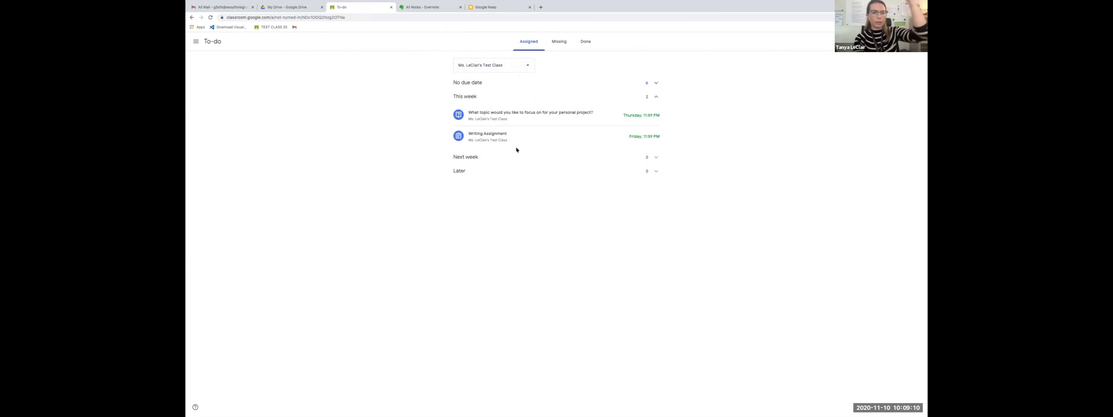
# Step: Review the selected class's missing and done work, then return to its assigned work
pyautogui.click(559, 43)
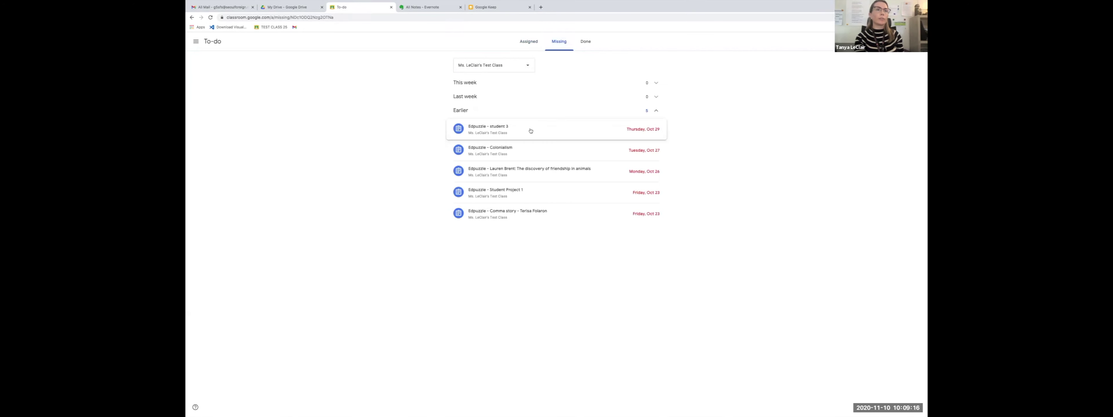
pyautogui.click(590, 42)
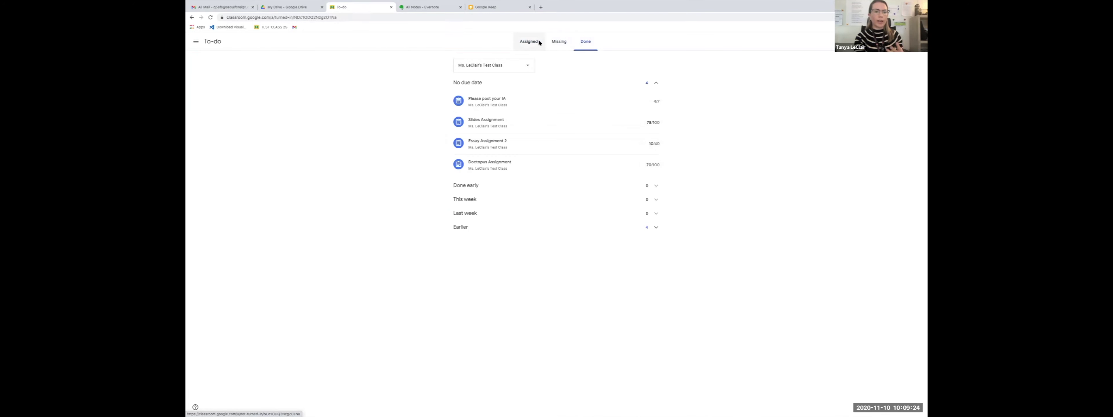
pyautogui.click(530, 42)
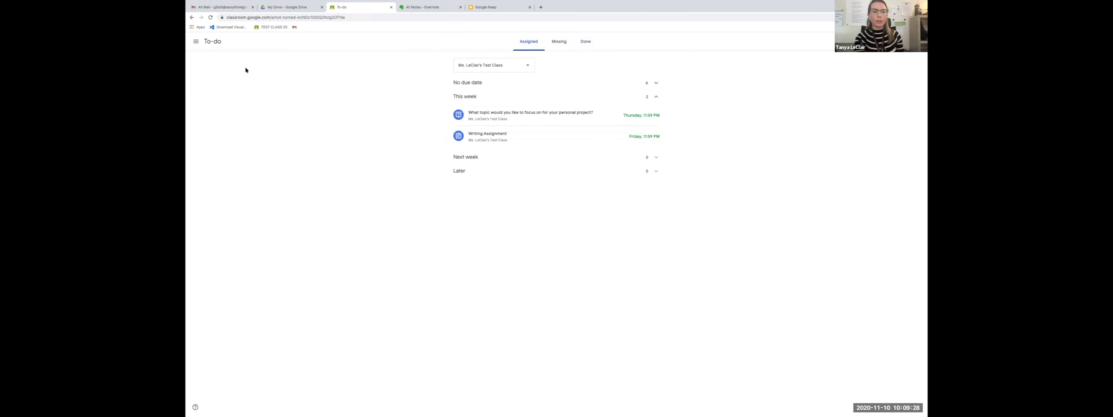
# Step: Open the Classroom calendar, compare this week's assignments with the following week's, and return to the classes overview
pyautogui.click(195, 41)
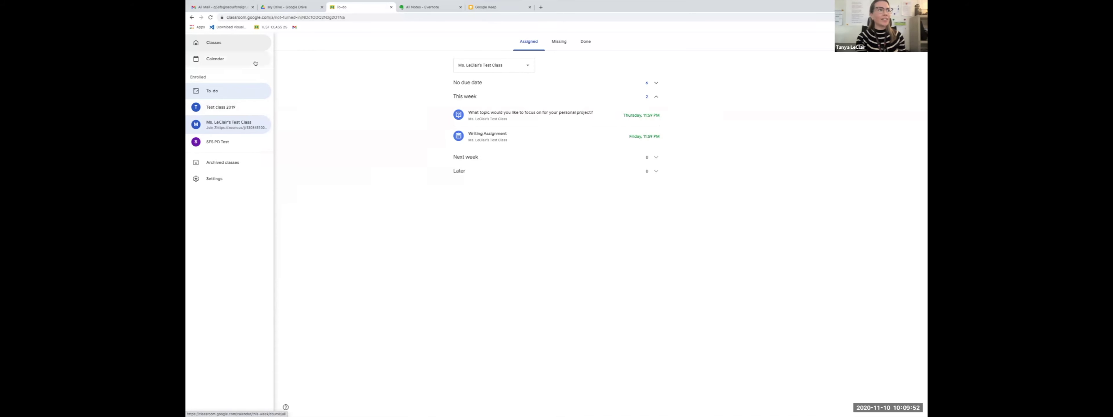
pyautogui.click(230, 62)
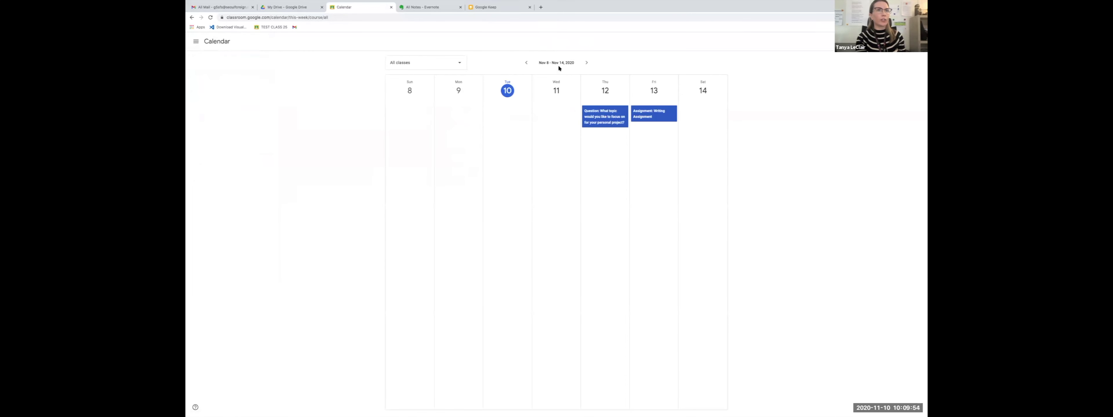
pyautogui.click(587, 62)
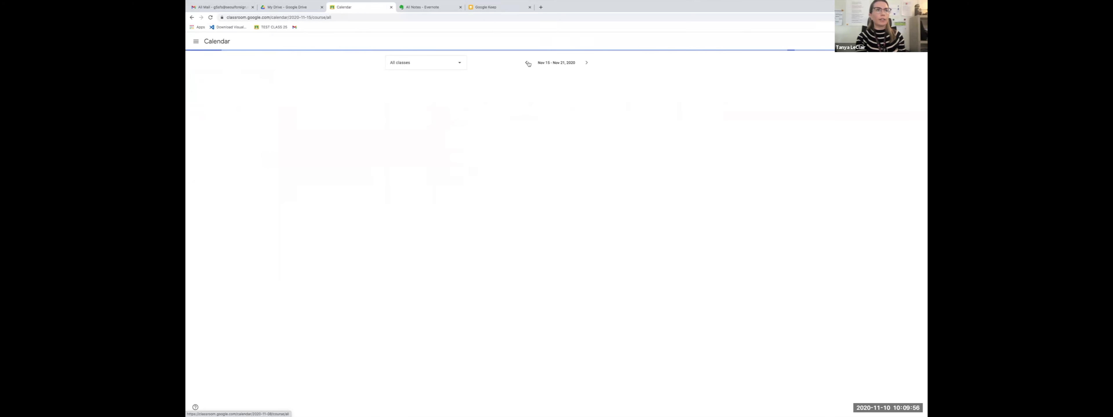
pyautogui.click(527, 62)
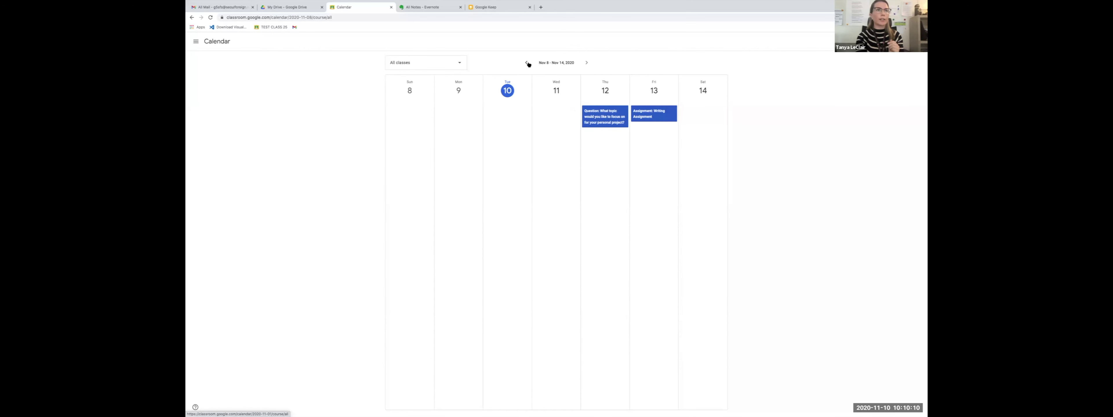
pyautogui.click(586, 63)
pyautogui.click(527, 63)
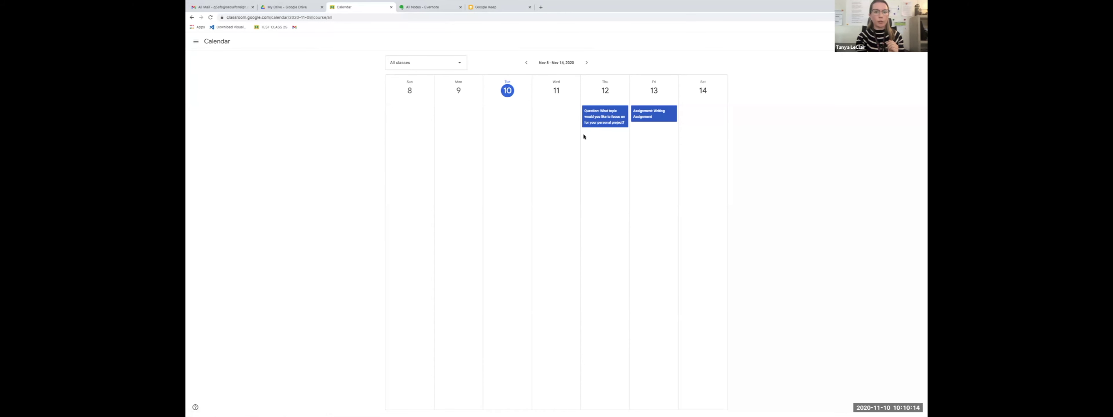
pyautogui.click(196, 41)
pyautogui.click(208, 45)
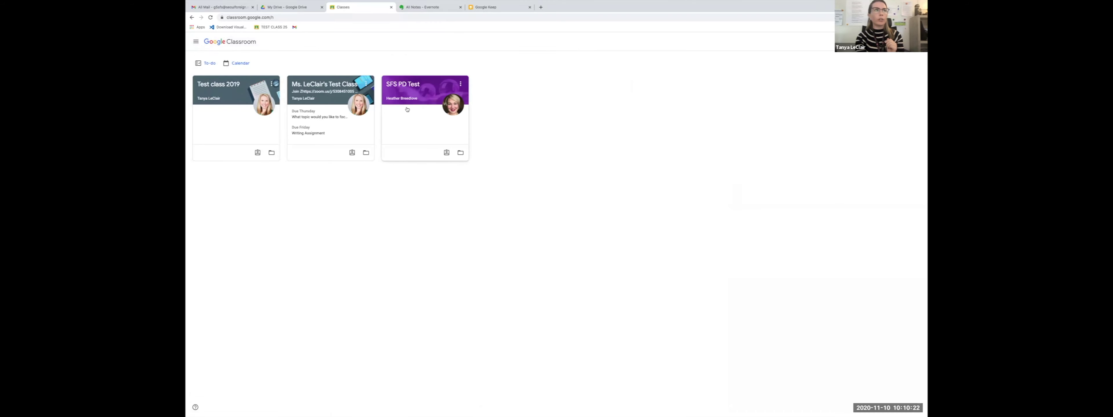
# Step: Switch to ManageBac, browse its calendar for November, December and October 2020, and return to the dashboard
pyautogui.hotkey('ctrl', 'Right')
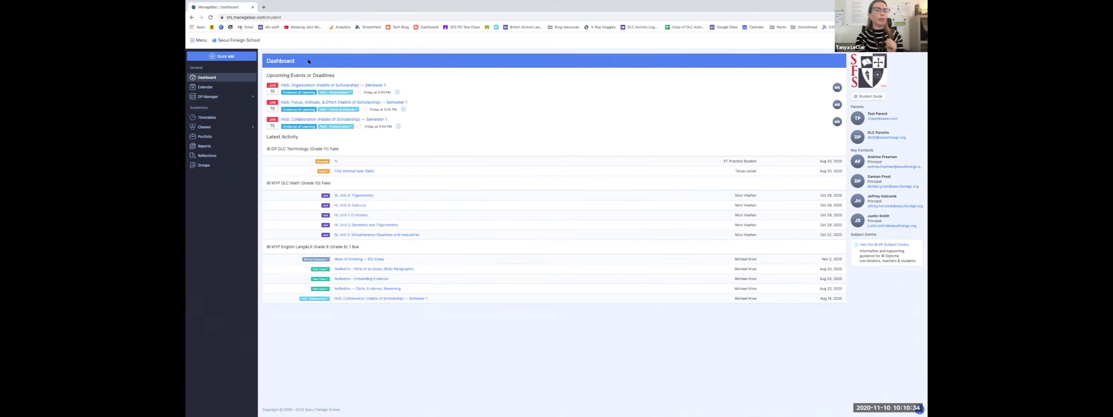
pyautogui.scroll(5, 215, 86)
pyautogui.click(216, 87)
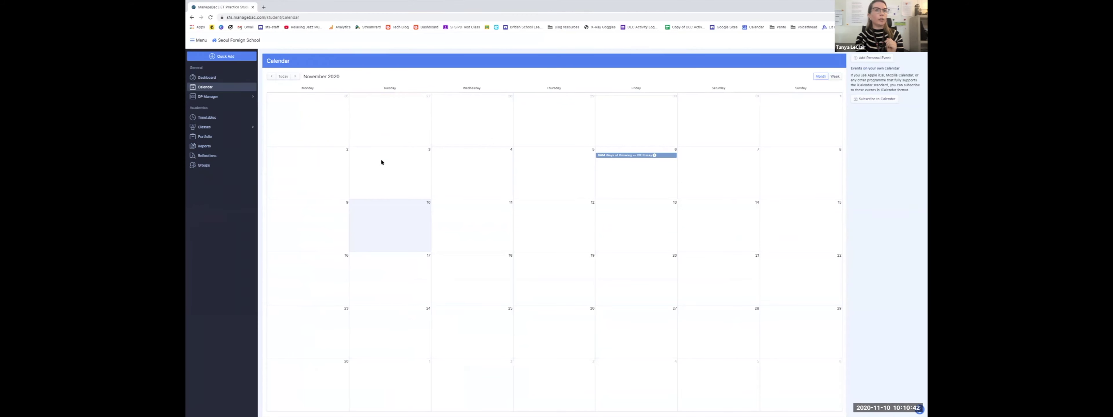
pyautogui.click(295, 77)
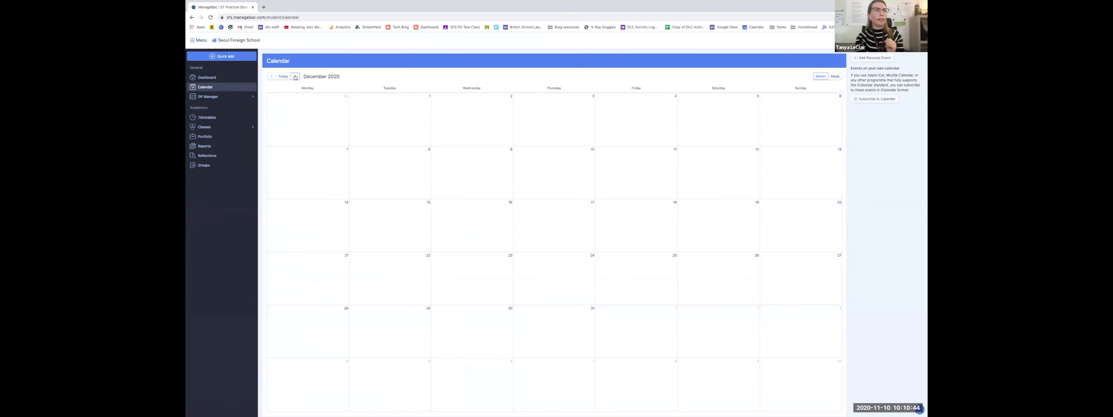
pyautogui.click(279, 77)
pyautogui.click(271, 77)
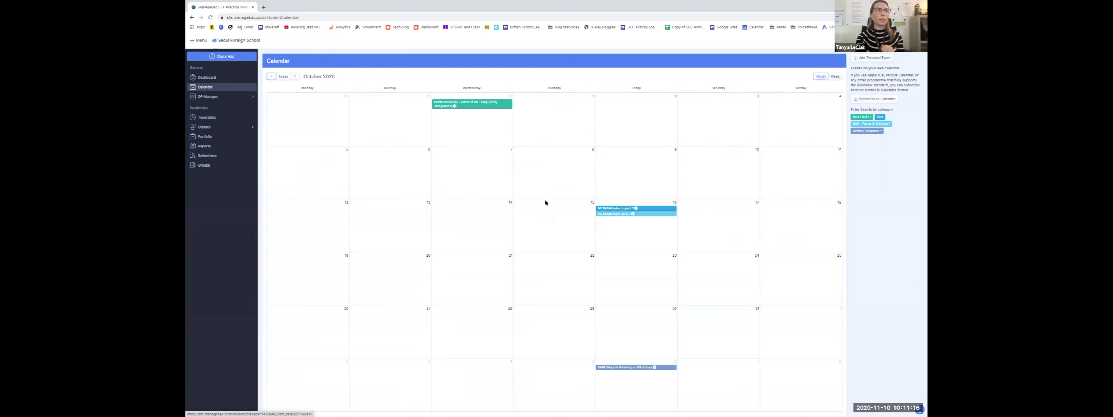
pyautogui.click(216, 78)
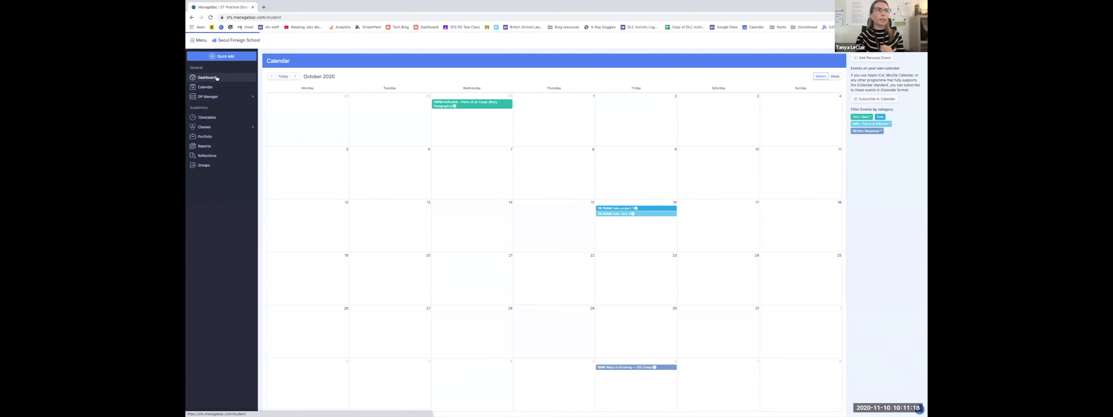
# Step: Switch back to the slideshow, preview the "Organization Apps" slide, and return to the "Finding Assignments" slide
pyautogui.press('super+Right')
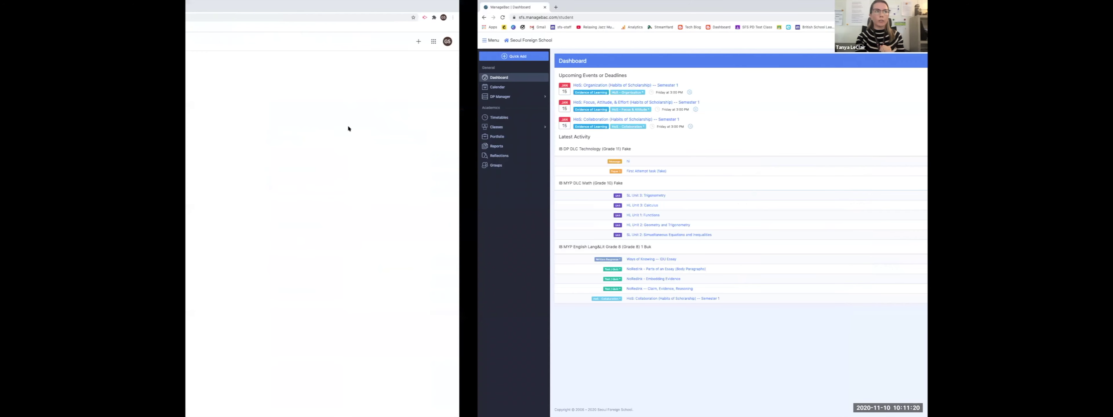
pyautogui.hotkey('ctrl', 'Left')
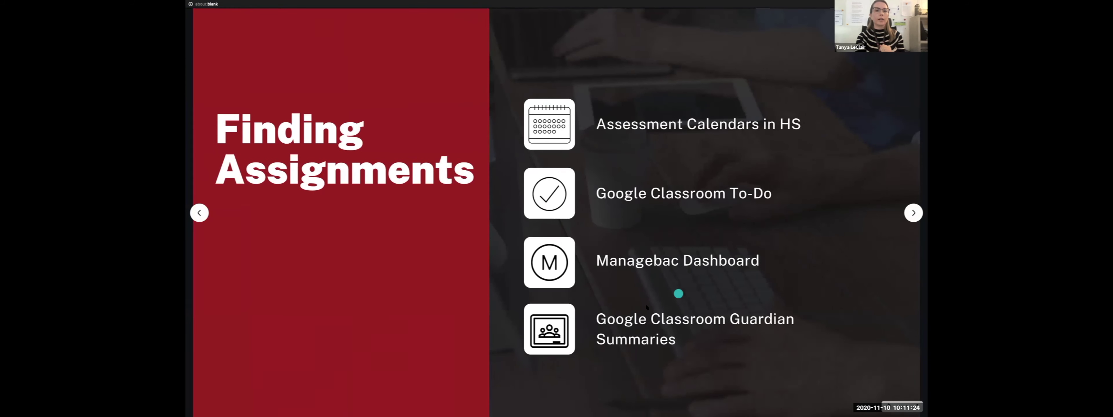
pyautogui.click(914, 213)
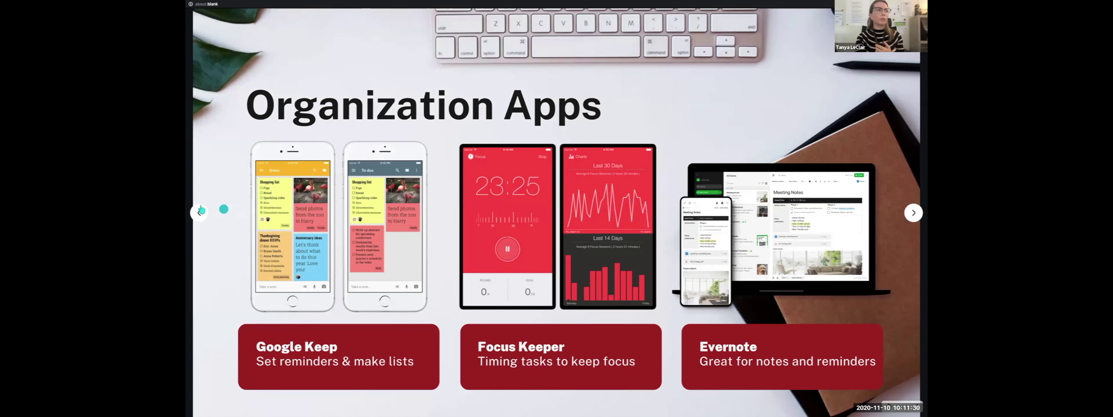
pyautogui.click(199, 213)
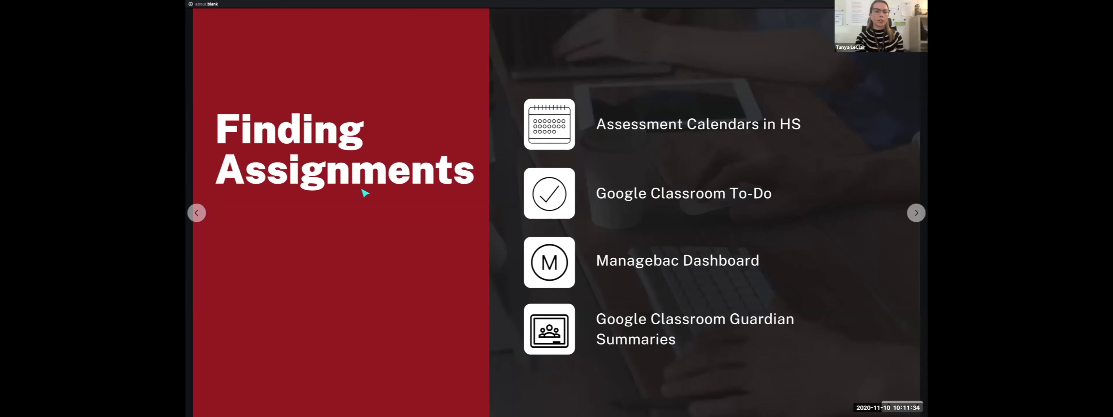
pyautogui.hotkey('ctrl', 'Left')
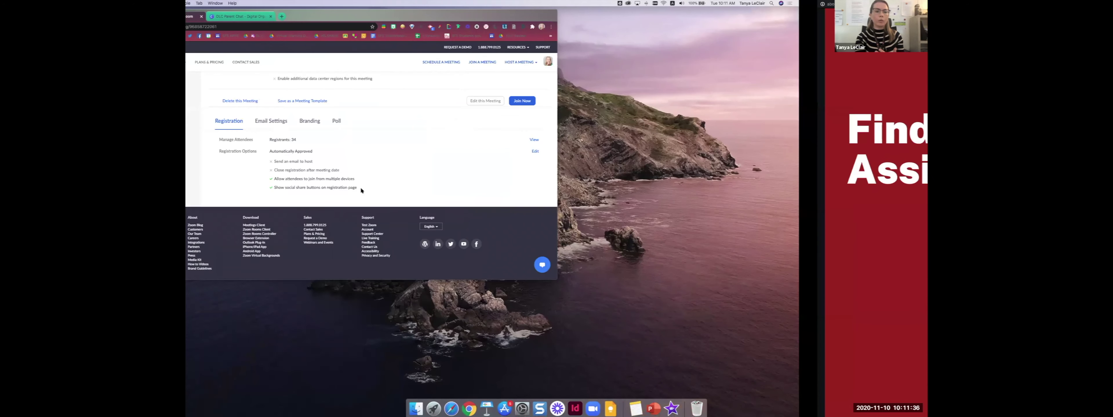
pyautogui.hotkey('ctrl', 'Right')
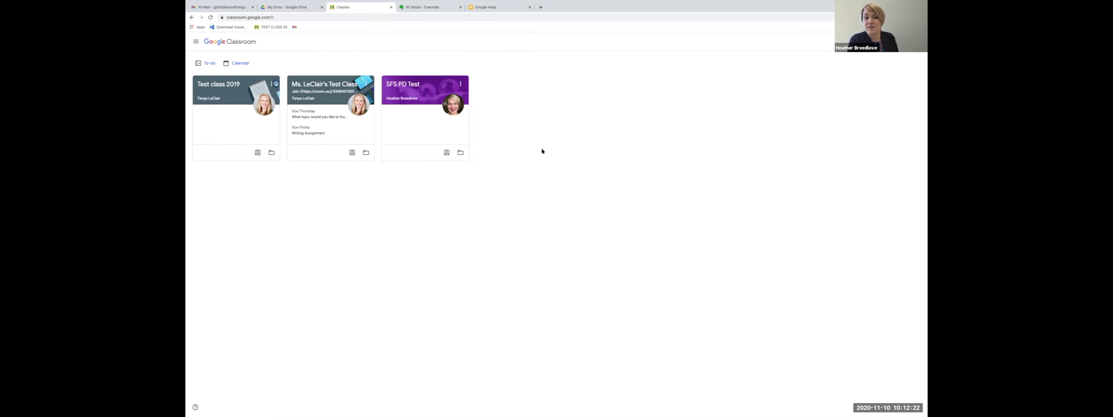
pyautogui.hotkey('ctrl', 'Left')
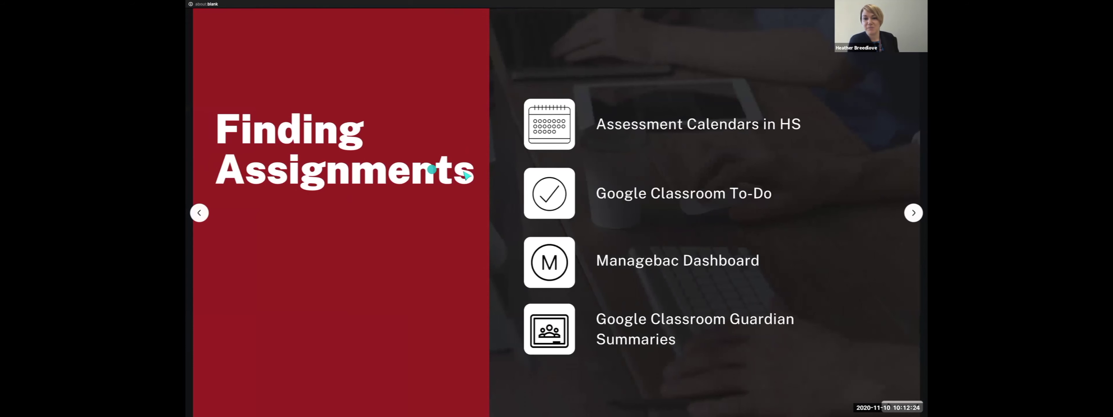